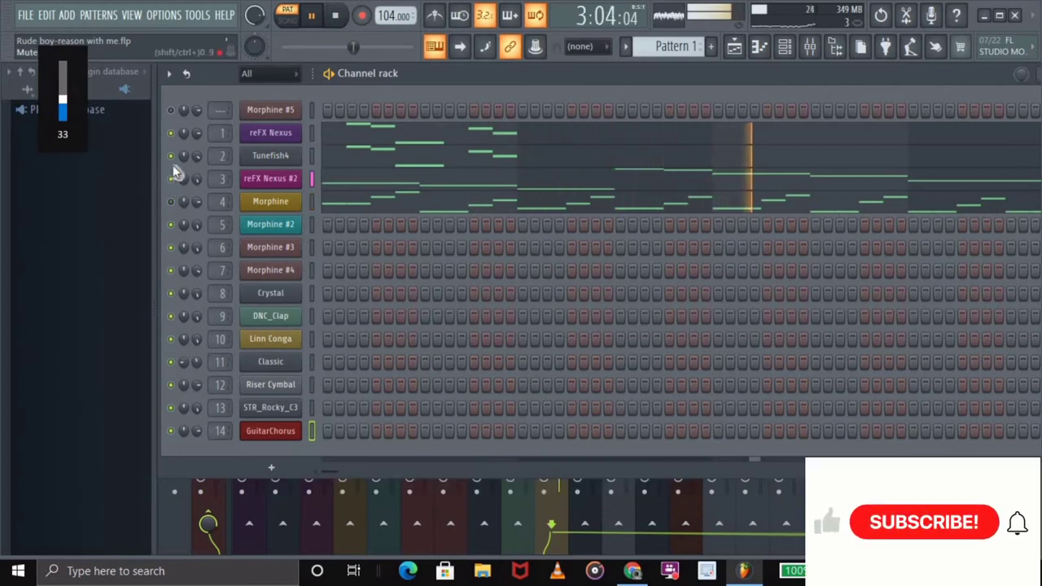
# - Review the notes of the reFX Nexus and Tunefish4 channels in the piano roll, returning to the channel rack after each
pyautogui.click(570, 137)
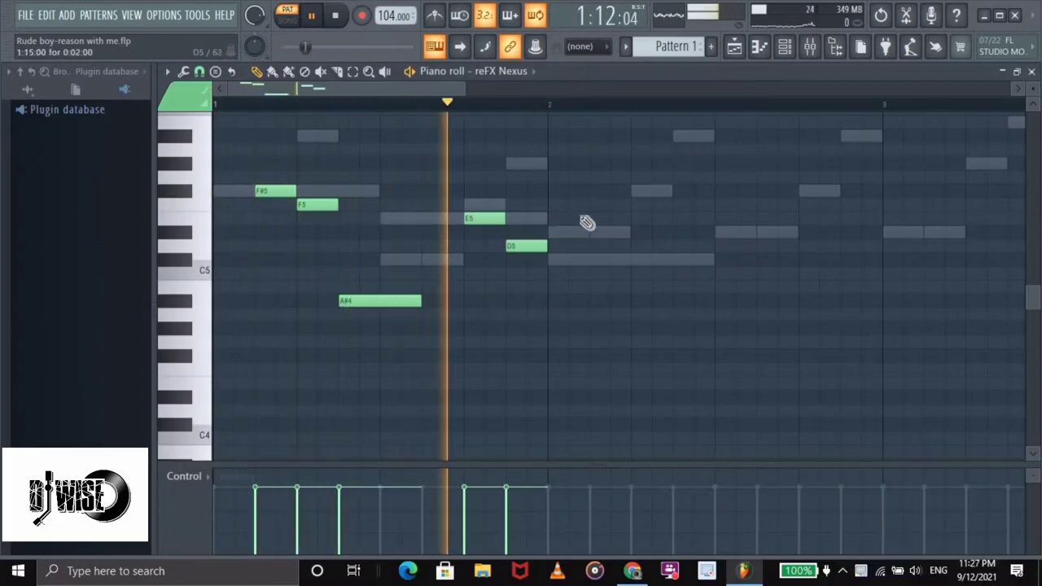
pyautogui.click(785, 46)
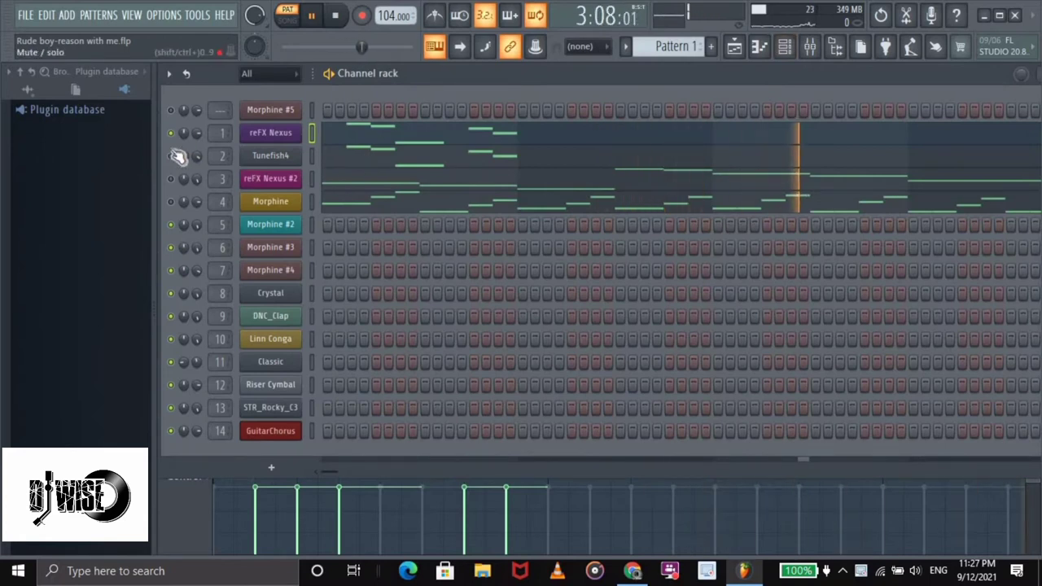
pyautogui.click(370, 160)
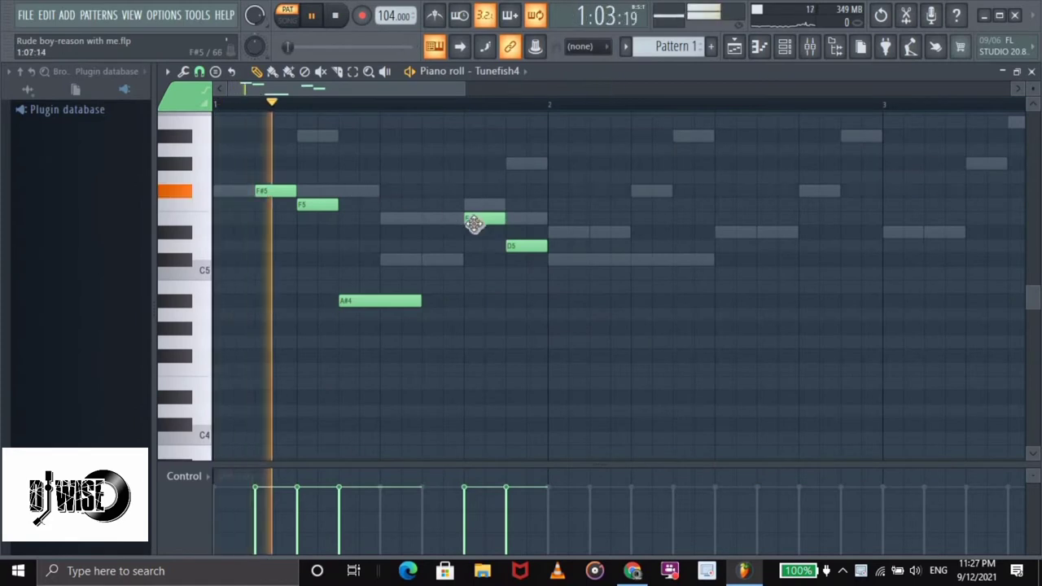
pyautogui.click(785, 47)
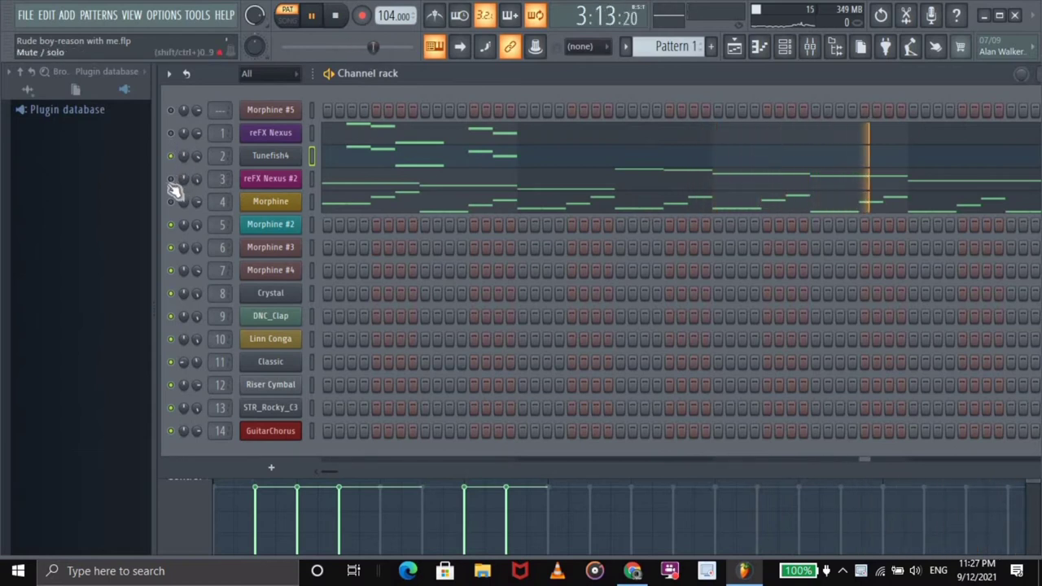
# - Examine the whole reFX Nexus #2 melody in the piano roll with a shrunken velocity lane, and return to the channel rack
pyautogui.click(399, 184)
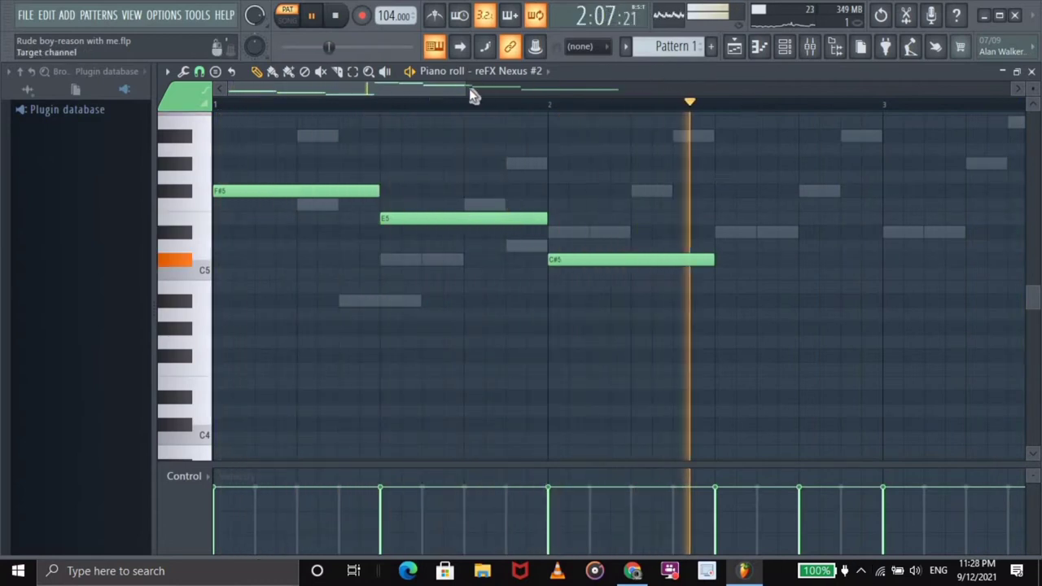
pyautogui.moveTo(466, 84); pyautogui.dragTo(710, 106)
pyautogui.scroll(4, 728, 182)
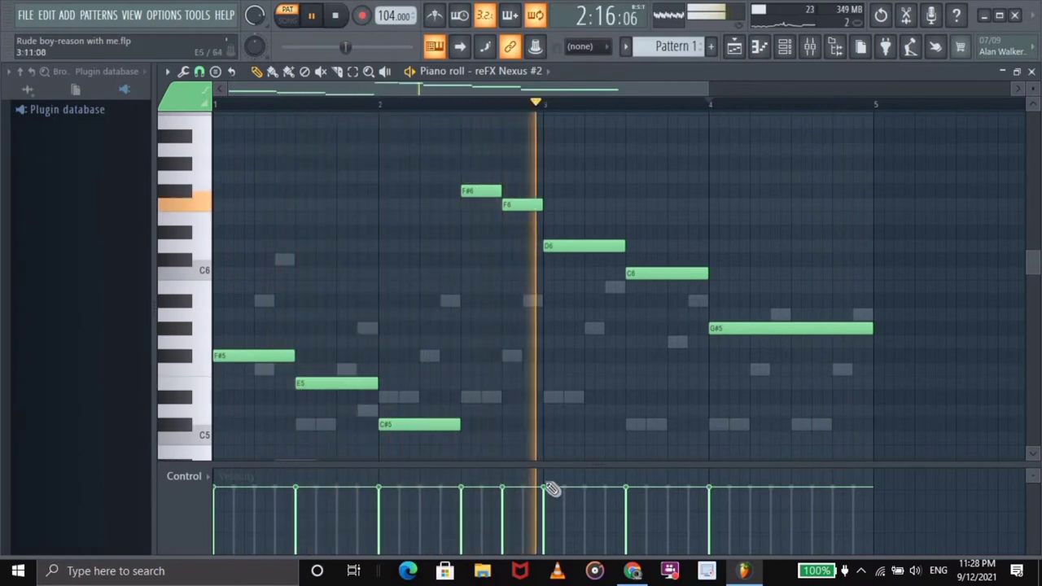
pyautogui.moveTo(555, 465); pyautogui.dragTo(568, 534)
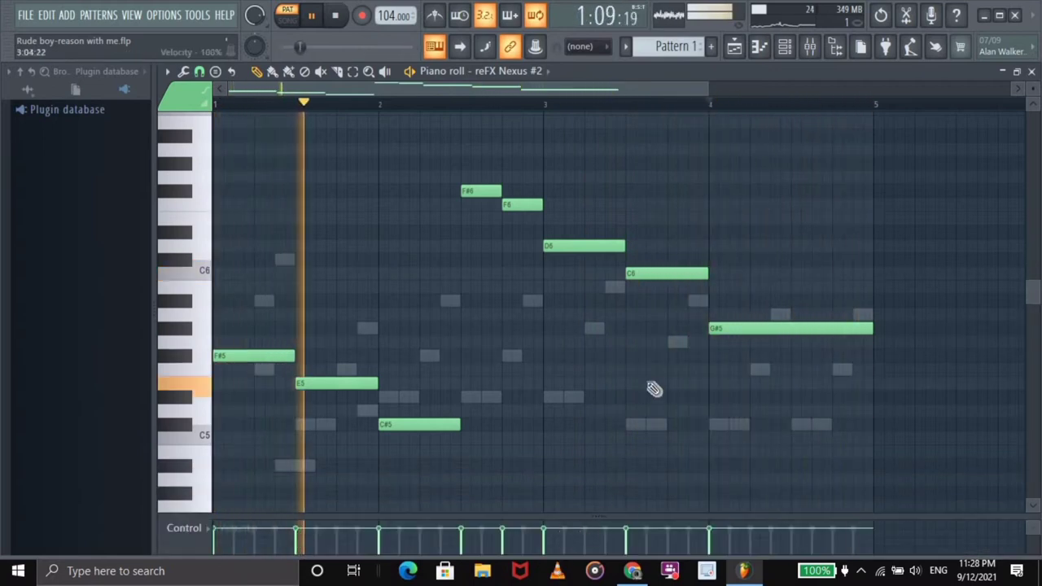
pyautogui.click(808, 47)
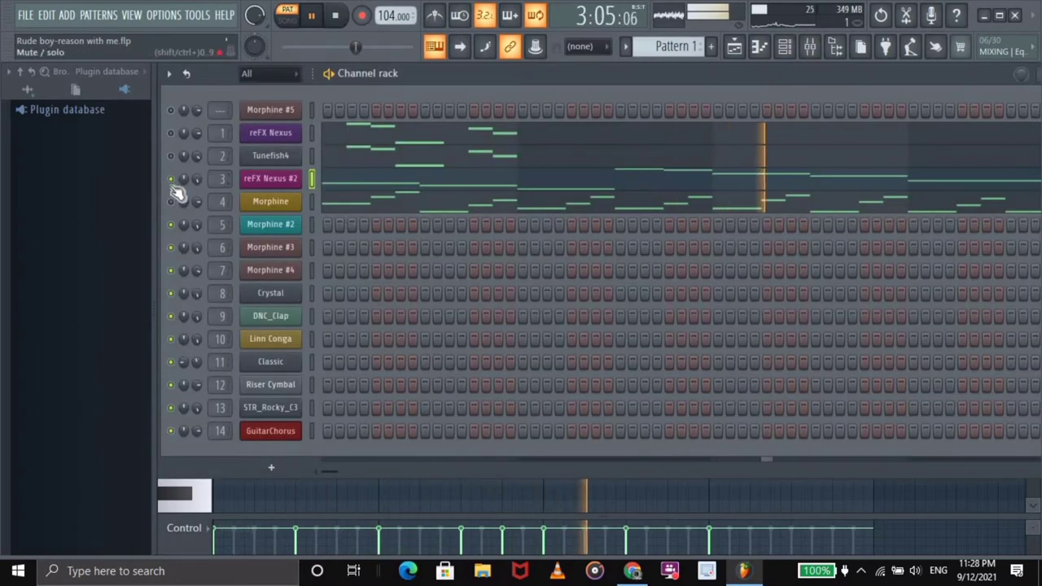
# - Examine the full Morphine channel note pattern in the piano roll and return to the channel rack
pyautogui.click(430, 211)
pyautogui.scroll(-4, 625, 202)
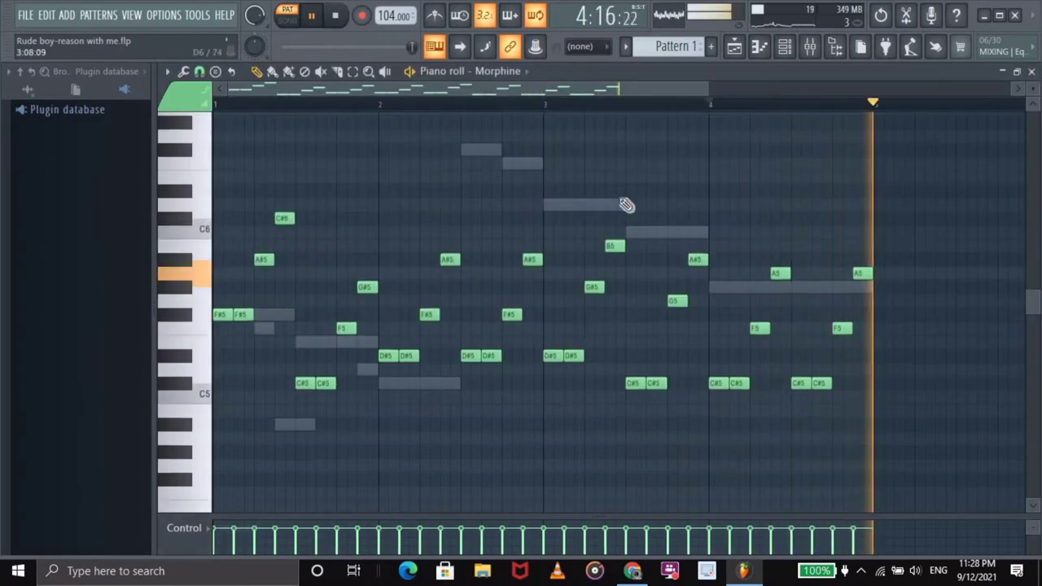
pyautogui.moveTo(705, 96); pyautogui.dragTo(790, 108)
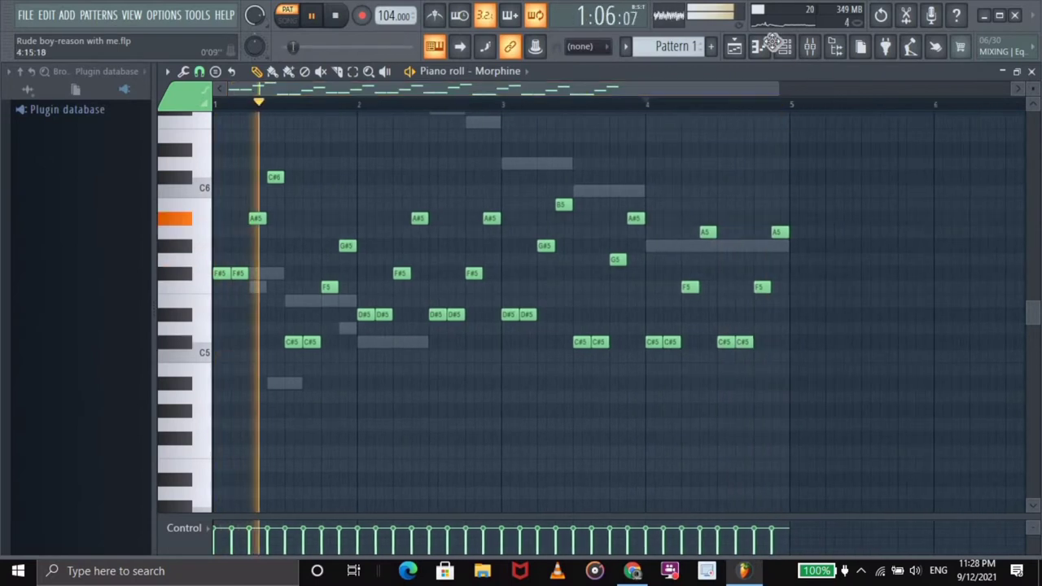
pyautogui.click(785, 49)
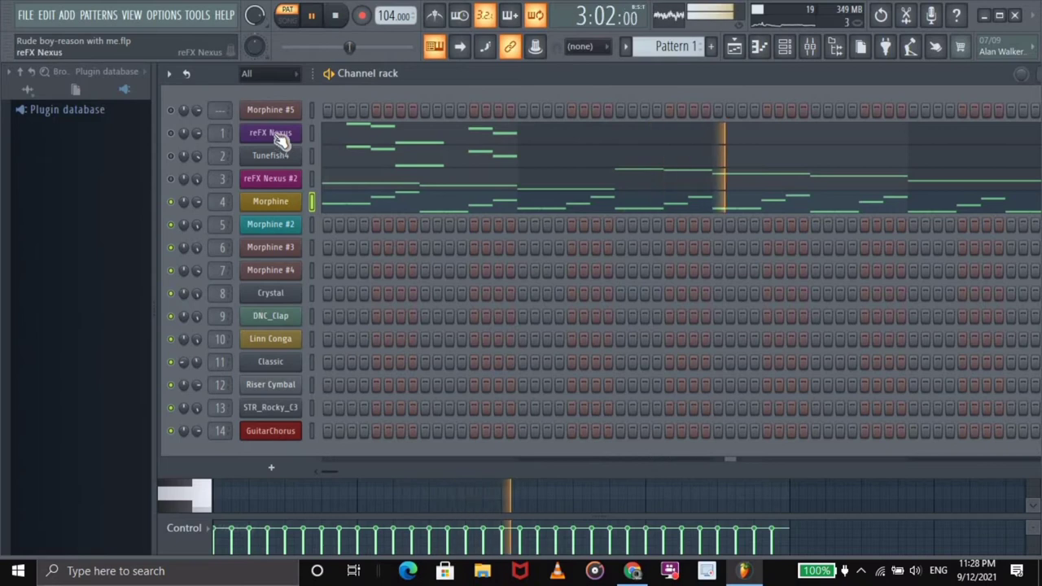
# - Load the KBD Acordian NUC preset from the Keyboards bank on the Morphine channel and close the instrument
pyautogui.click(267, 203)
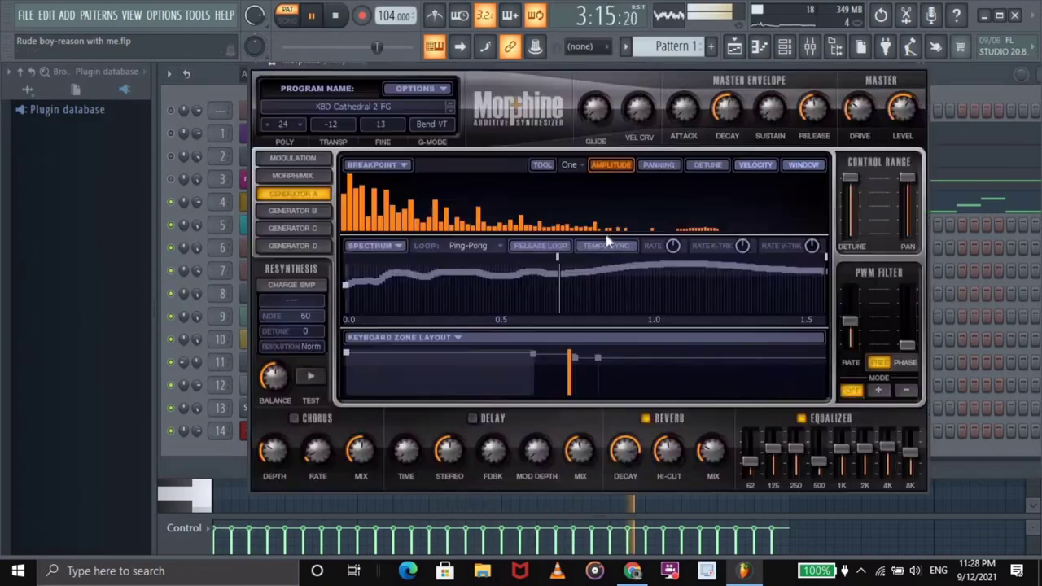
pyautogui.click(362, 108)
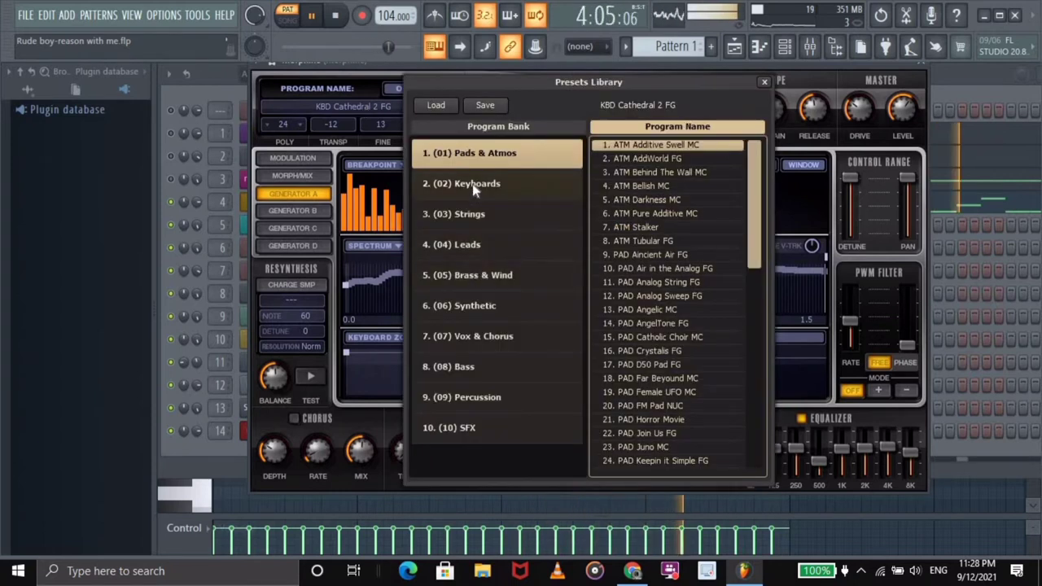
pyautogui.click(470, 192)
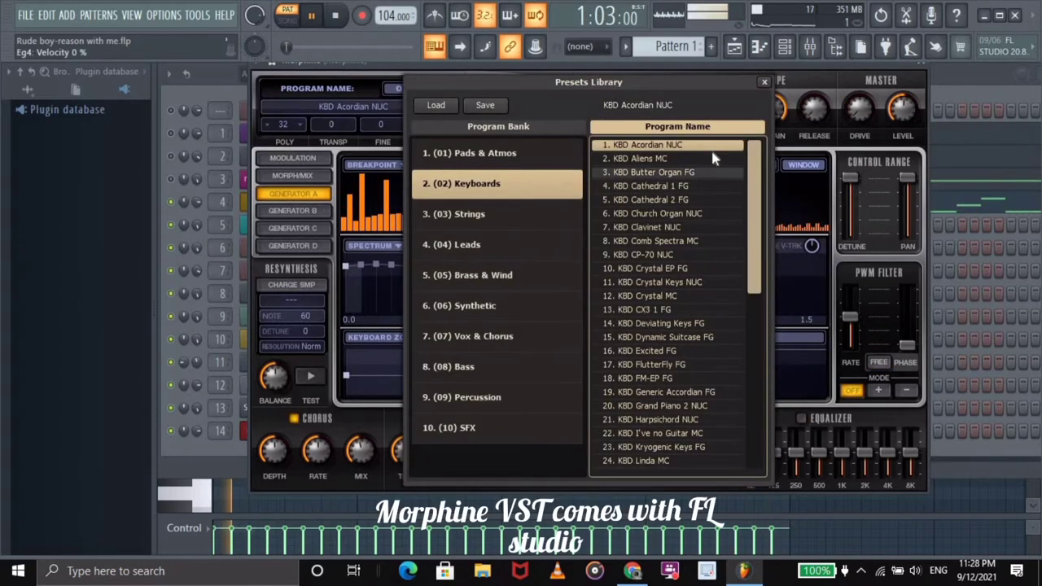
pyautogui.click(765, 83)
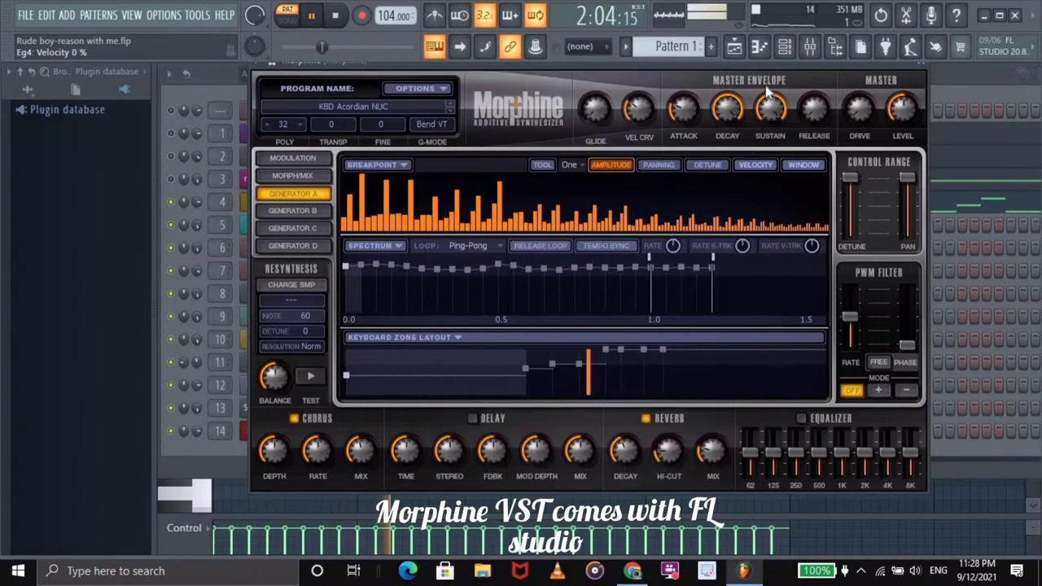
pyautogui.click(921, 64)
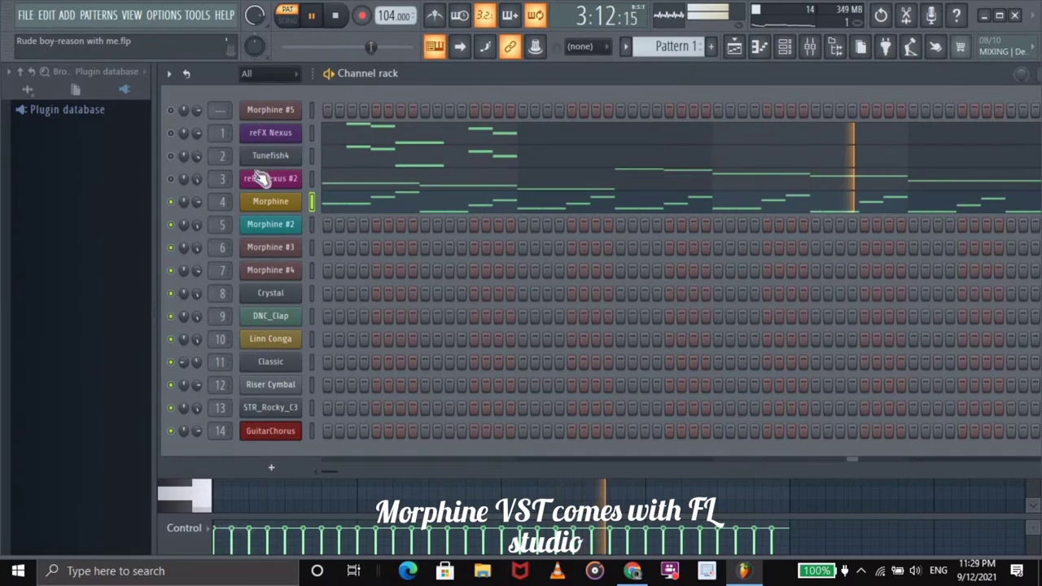
# - Toggle the mutes of Tunefish4 and reFX Nexus, and audition the KBD Cathedral 1 FG and KBD Cathedral 2 FG presets on the Morphine channel
pyautogui.click(172, 156)
pyautogui.click(173, 134)
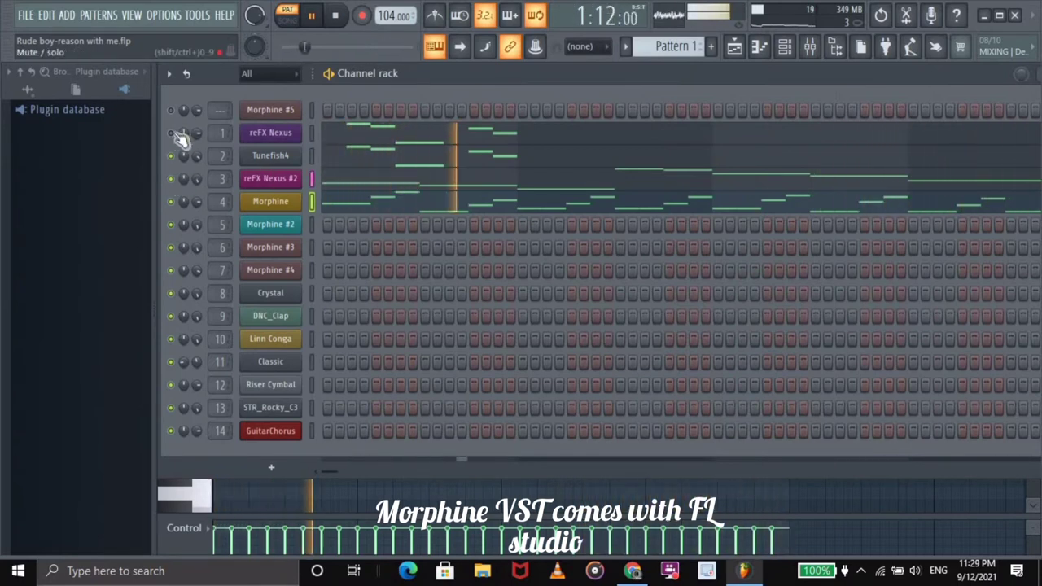
pyautogui.click(266, 203)
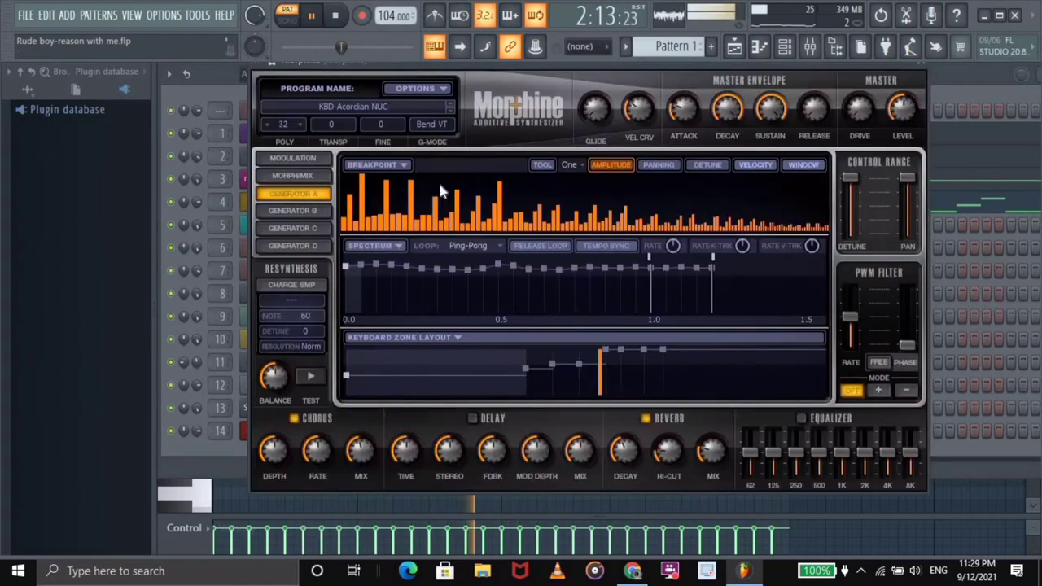
pyautogui.click(371, 105)
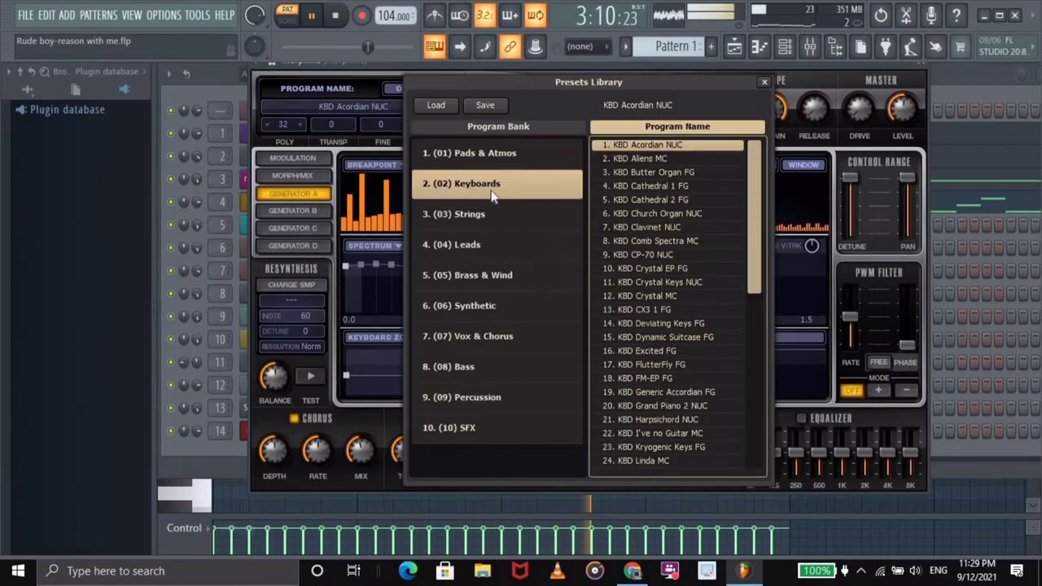
pyautogui.click(651, 189)
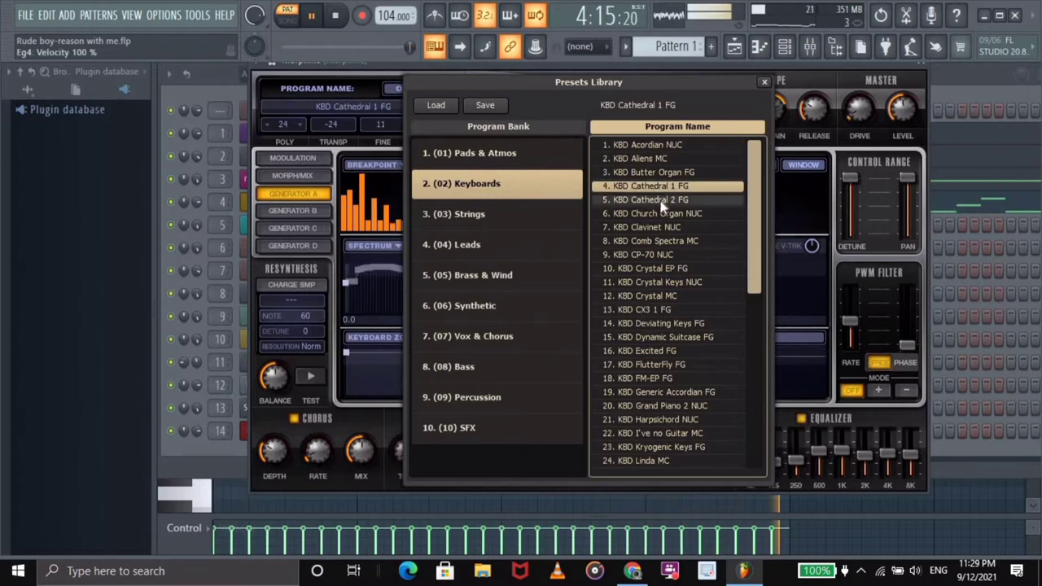
pyautogui.click(651, 200)
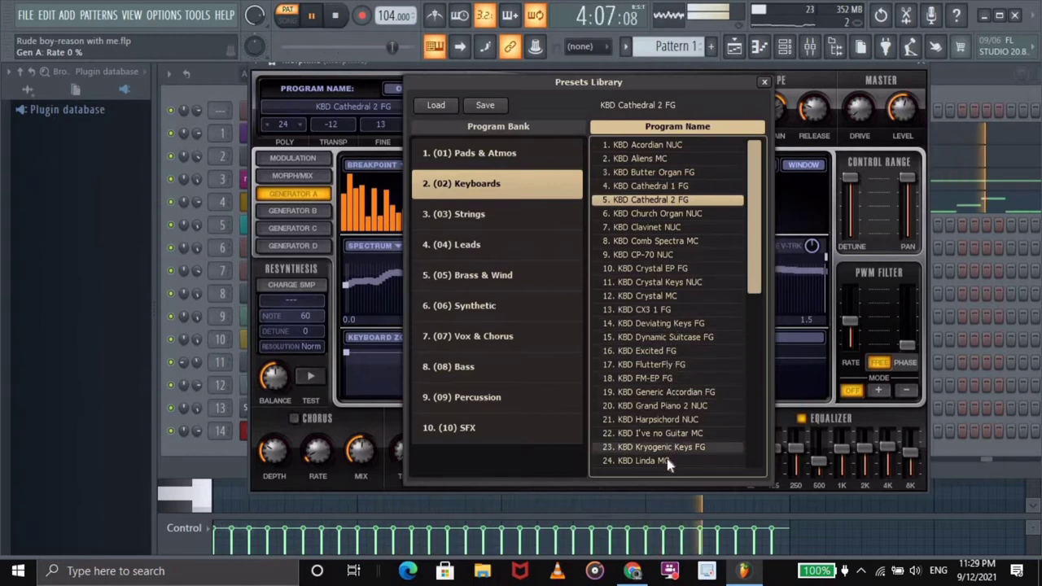
pyautogui.click(651, 186)
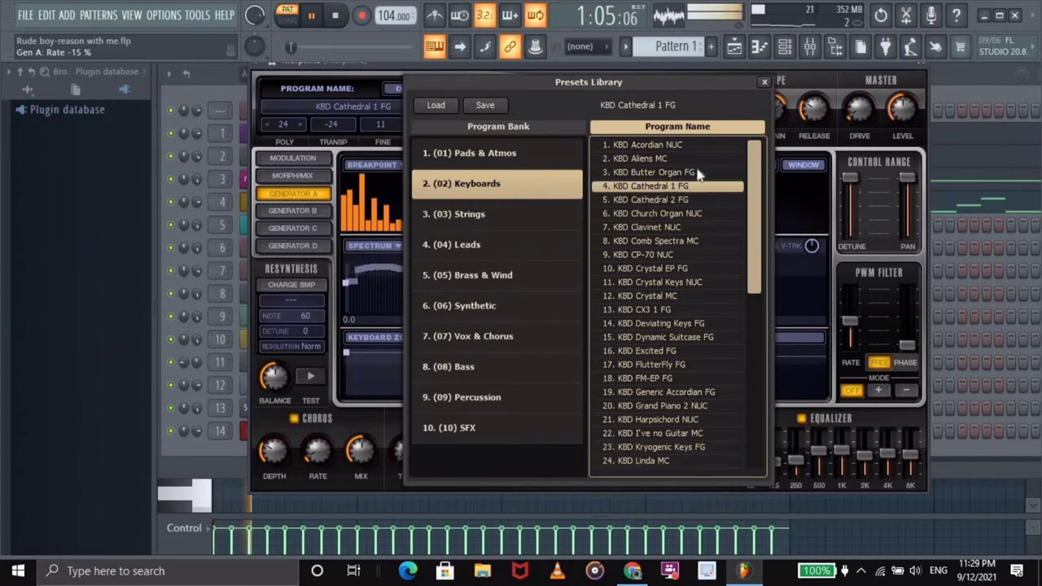
pyautogui.click(925, 65)
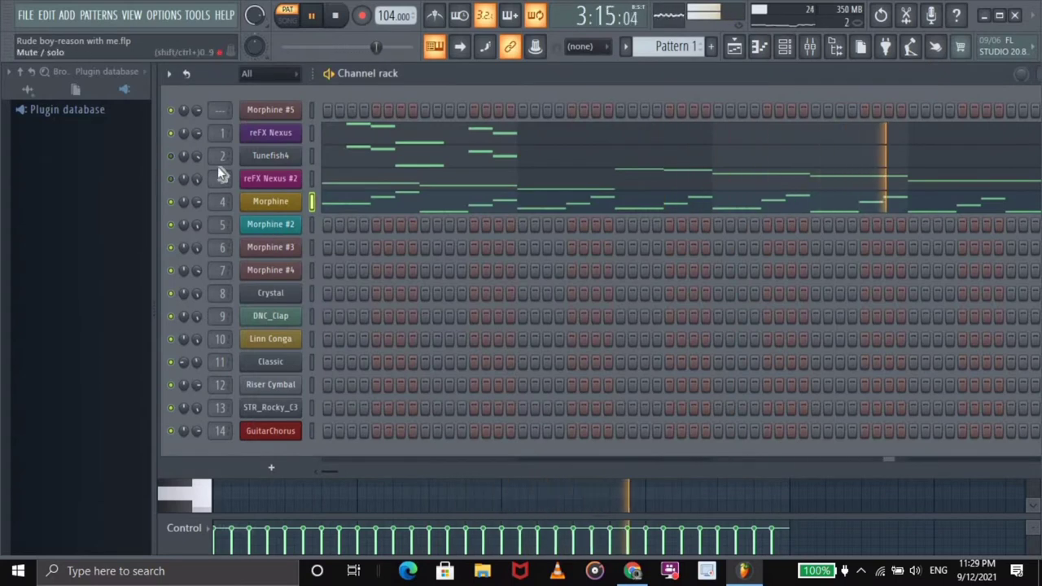
# - Set the Morphine channel's preset to KBD Cathedral 2 FG from the Keyboards bank and close the instrument
pyautogui.click(267, 202)
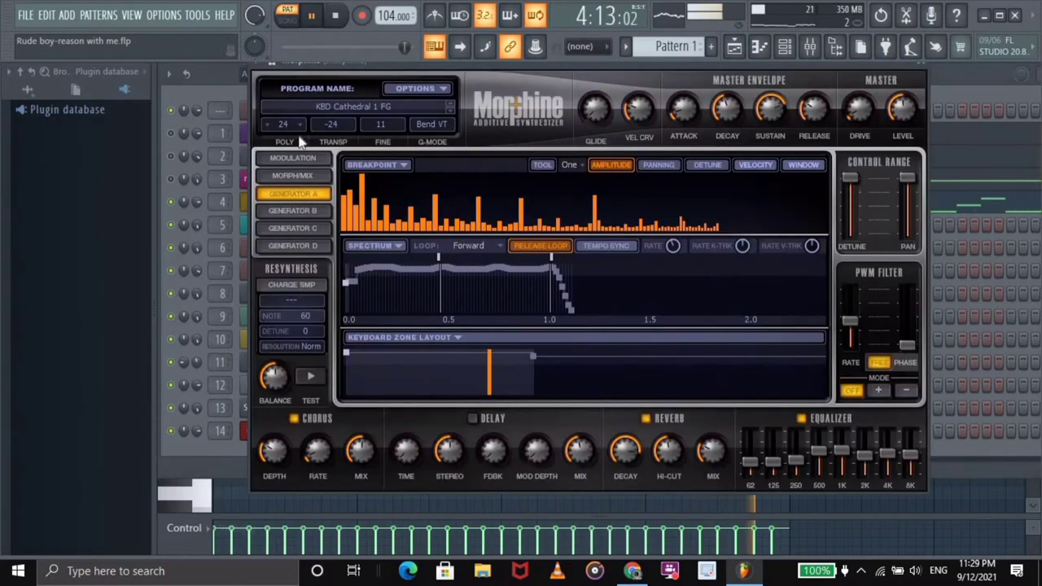
pyautogui.click(374, 112)
pyautogui.click(668, 201)
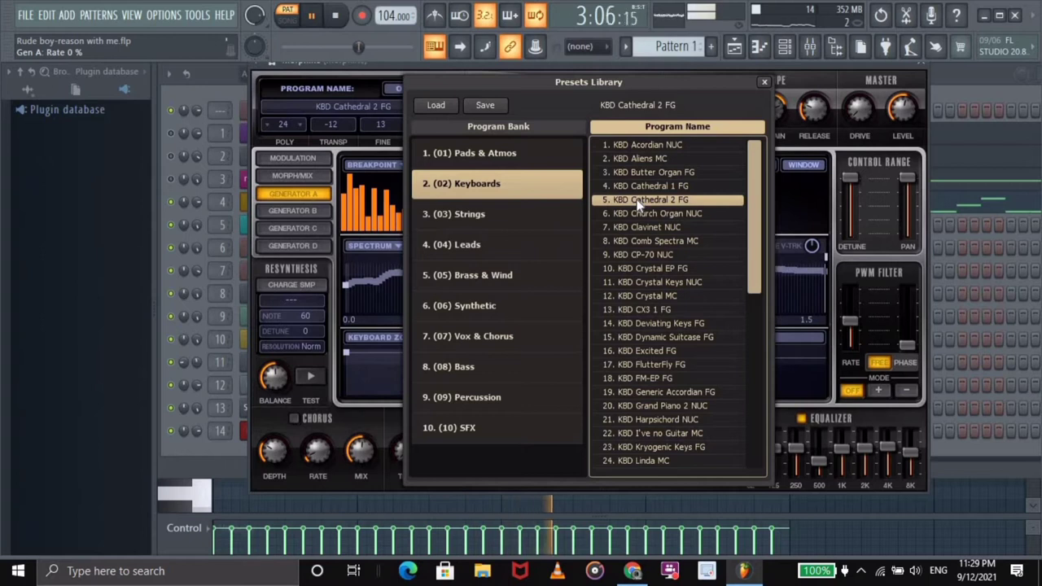
pyautogui.click(764, 82)
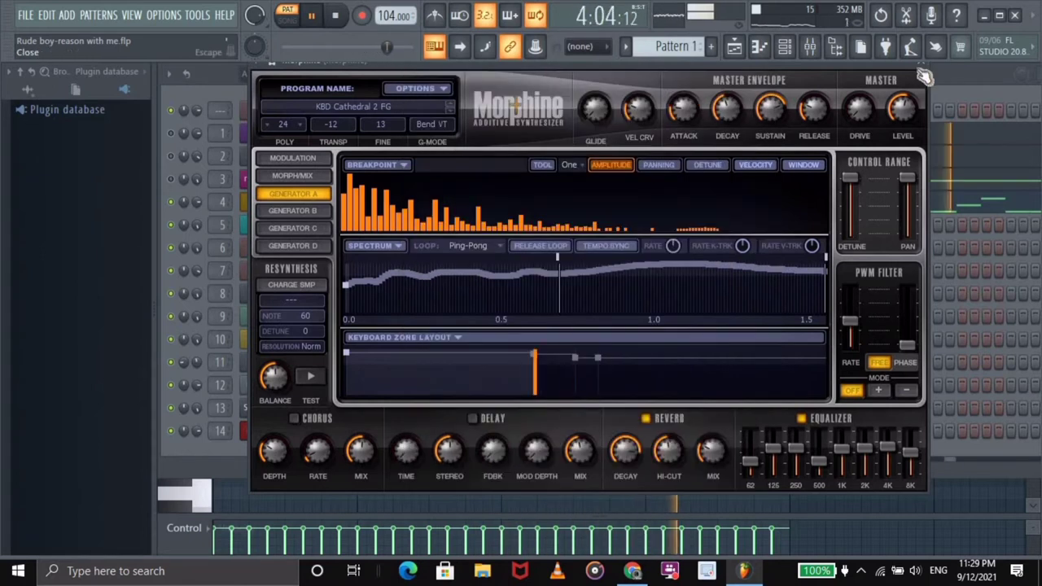
pyautogui.click(922, 65)
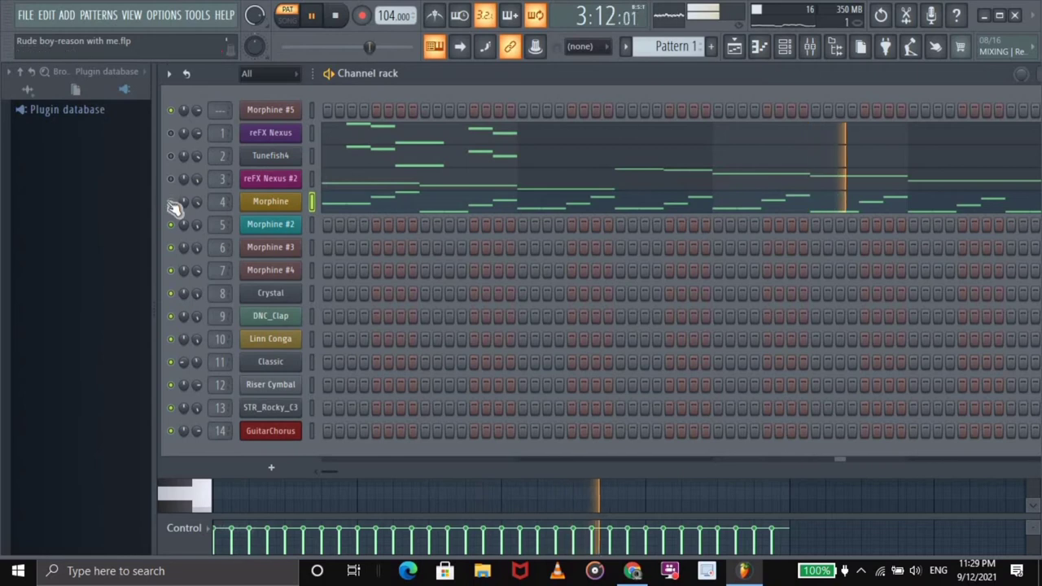
# - Check which preset and category the reFX Nexus #2 channel uses in the Nexus library, and close the instrument
pyautogui.click(277, 179)
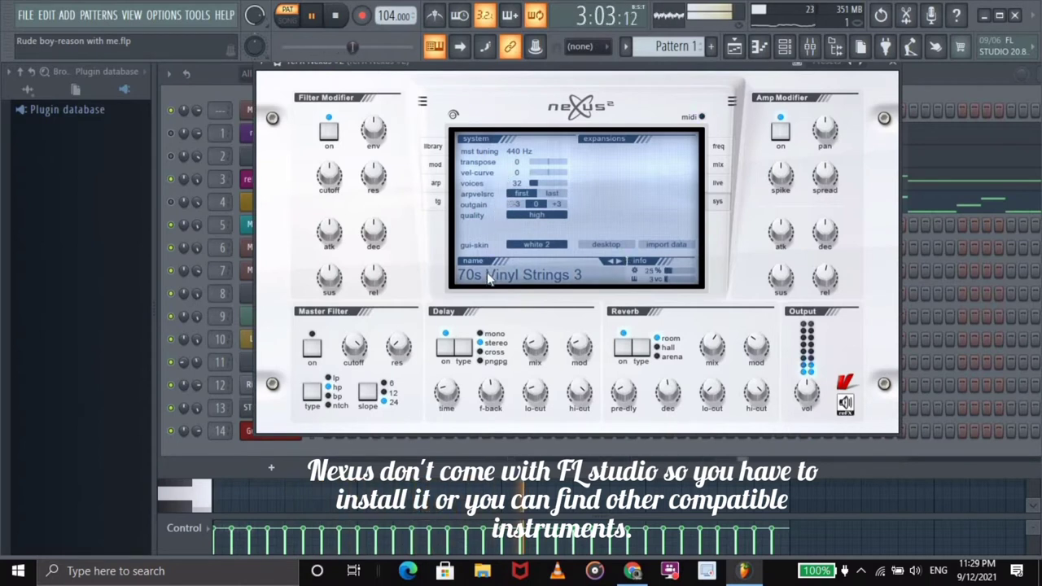
pyautogui.click(433, 149)
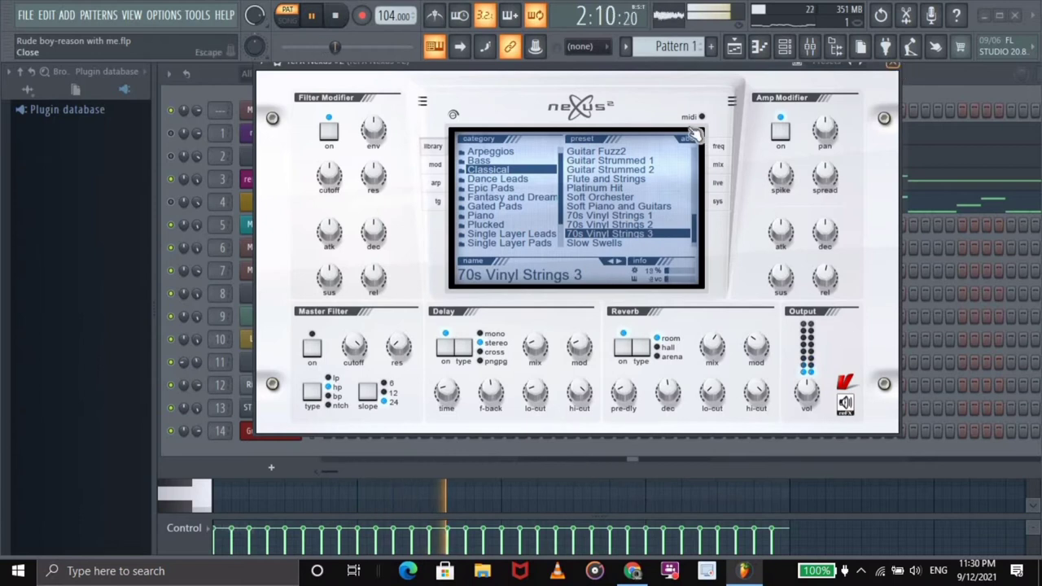
pyautogui.press('Escape')
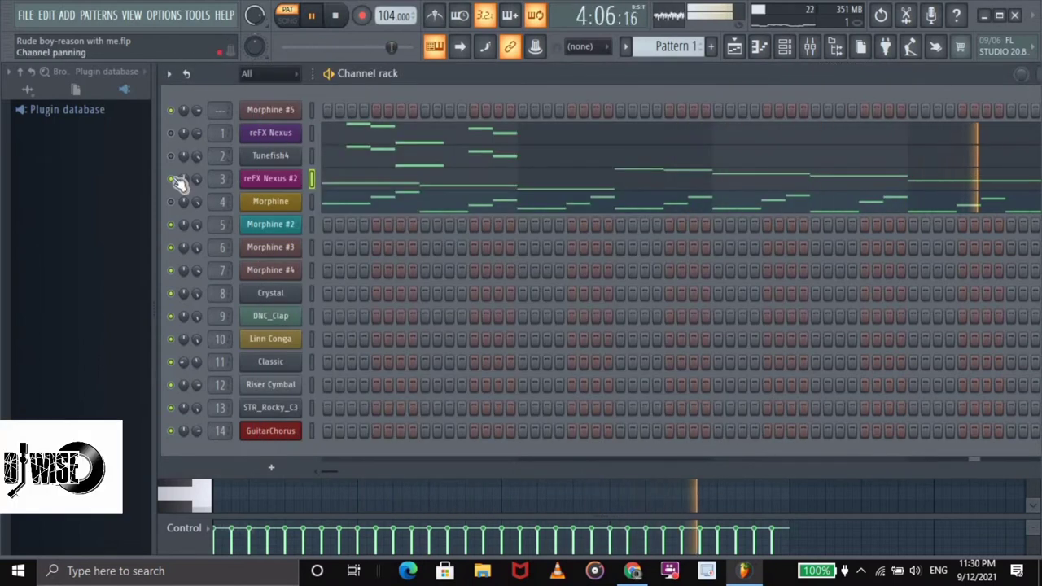
# - Check the presets used by the Tunefish4 and reFX Nexus channels, closing each instrument after viewing
pyautogui.click(286, 163)
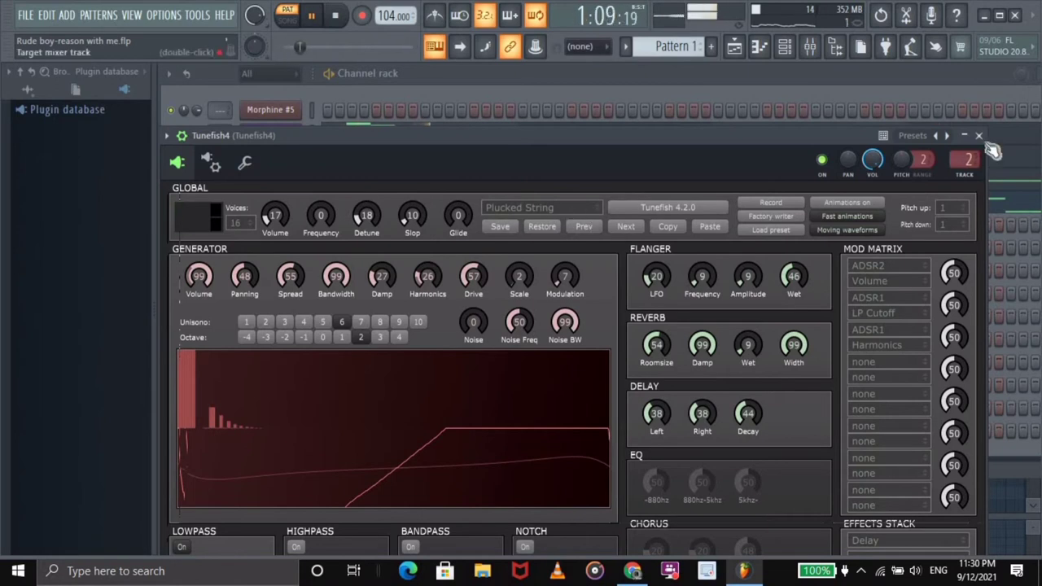
pyautogui.press('Escape')
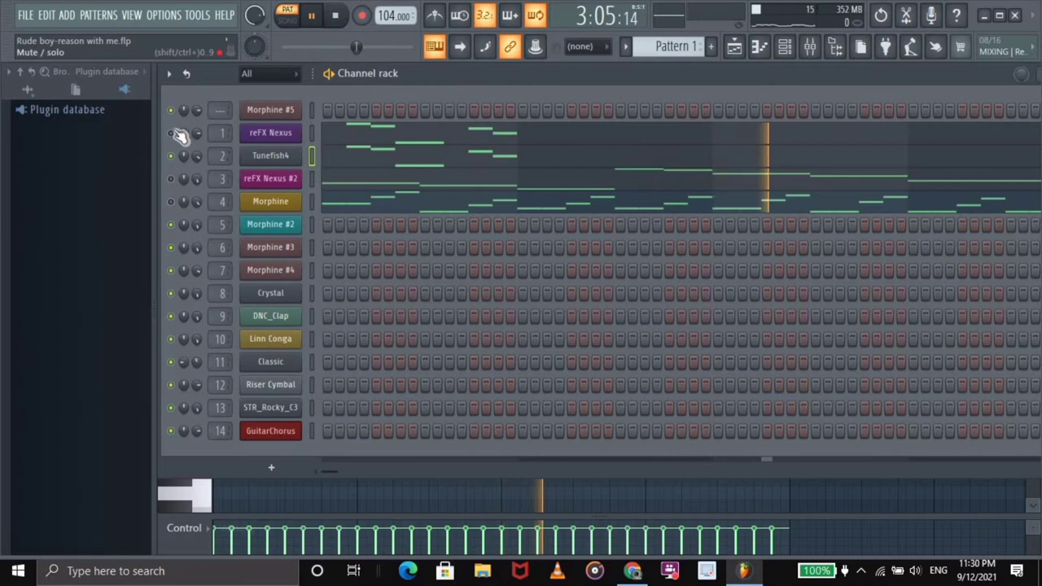
pyautogui.click(290, 134)
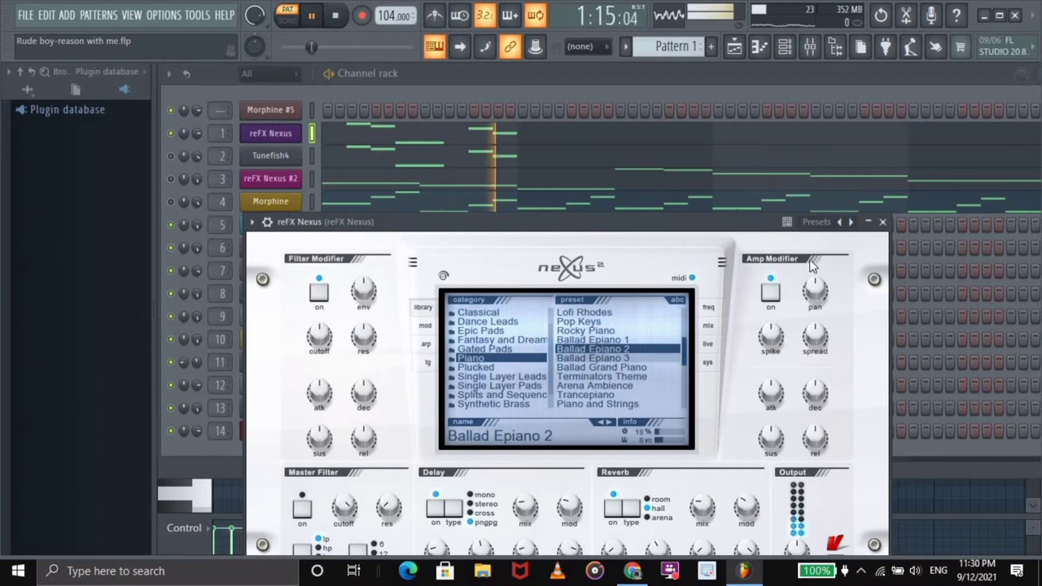
pyautogui.press('Escape')
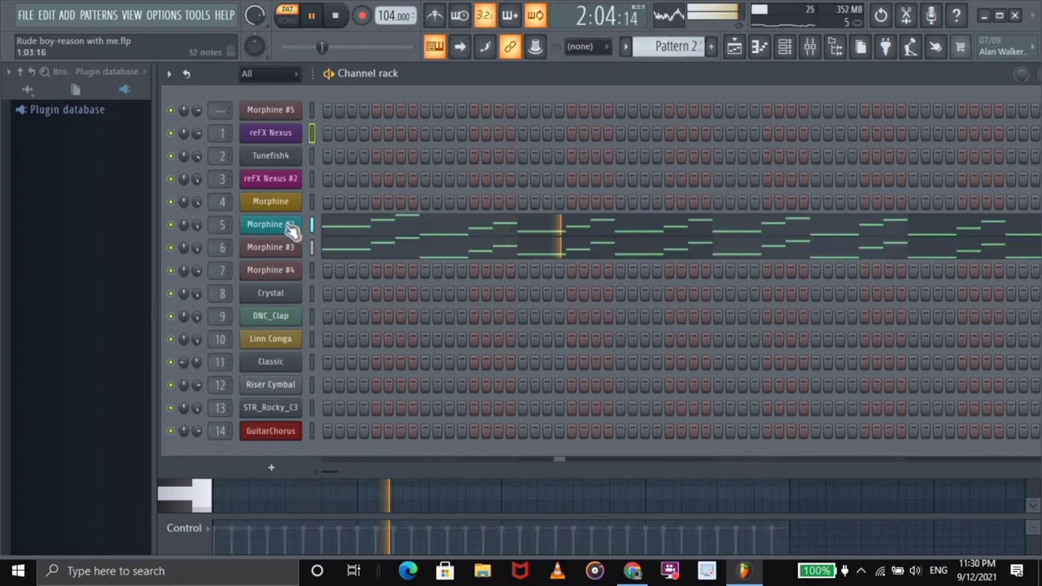
# - Check which presets the Morphine #2 and Morphine #3 channels use, closing each instrument after viewing
pyautogui.click(285, 226)
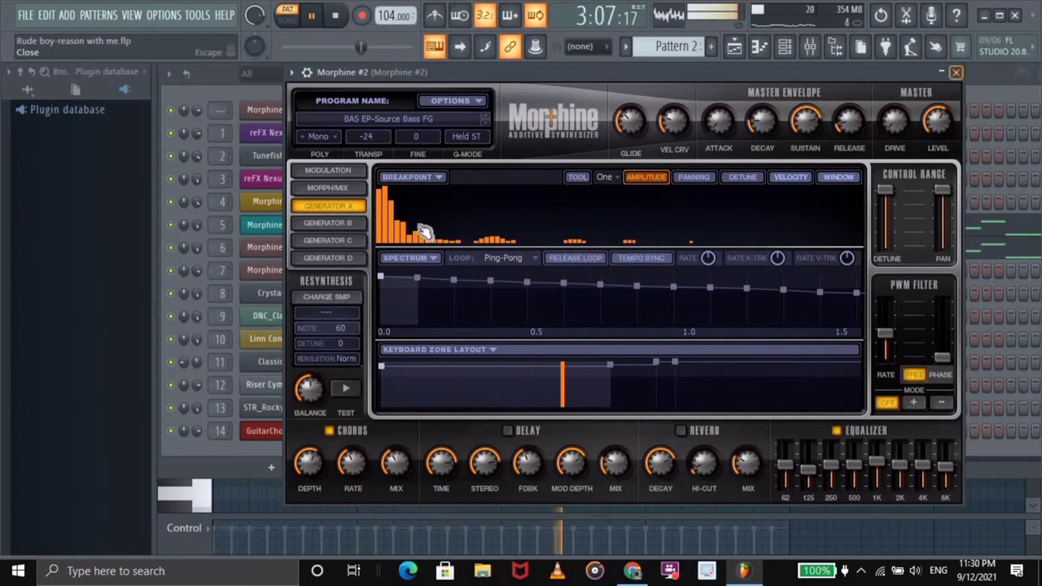
pyautogui.press('Escape')
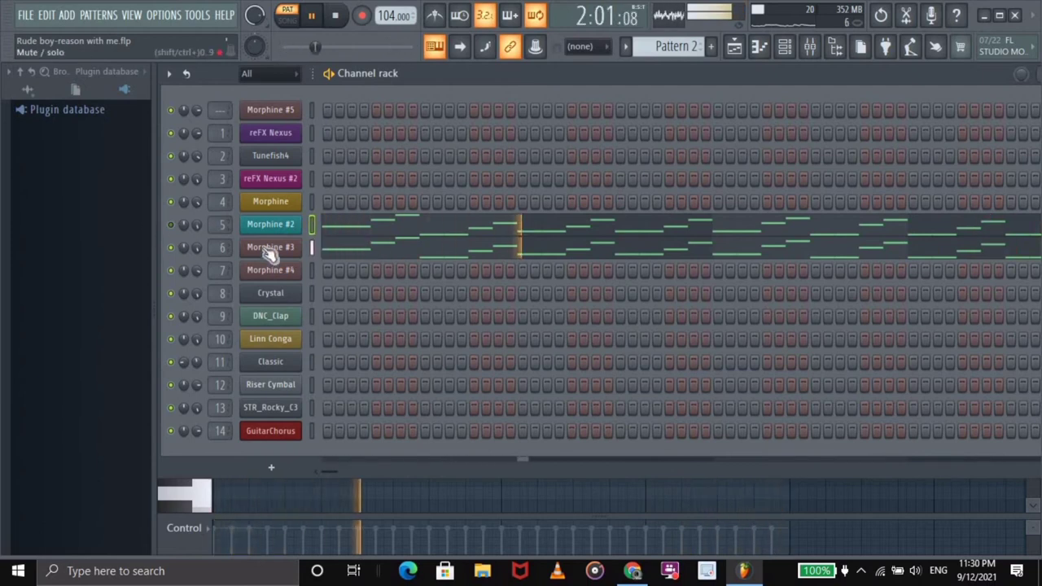
pyautogui.click(481, 242)
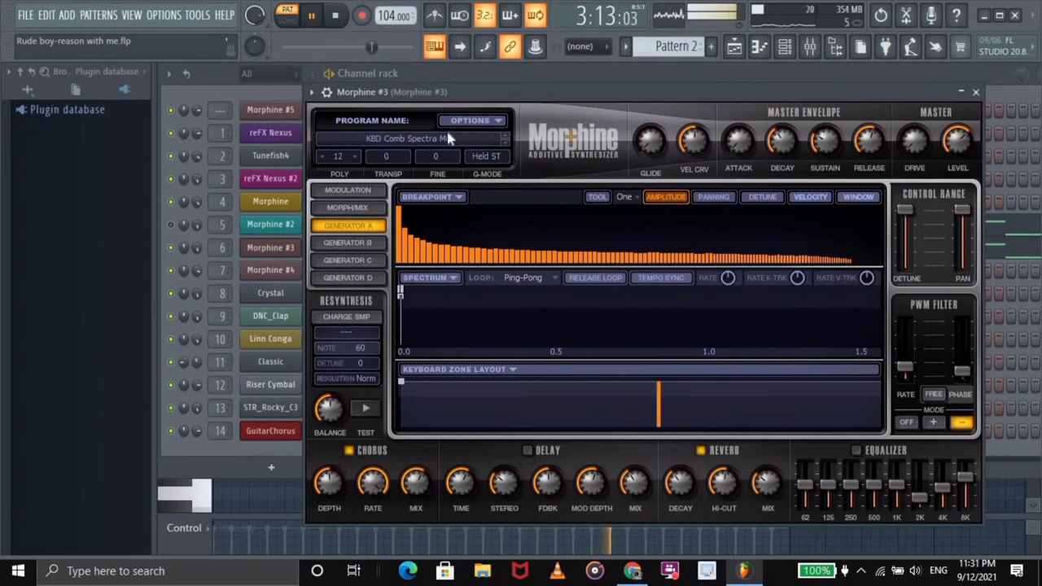
pyautogui.click(977, 92)
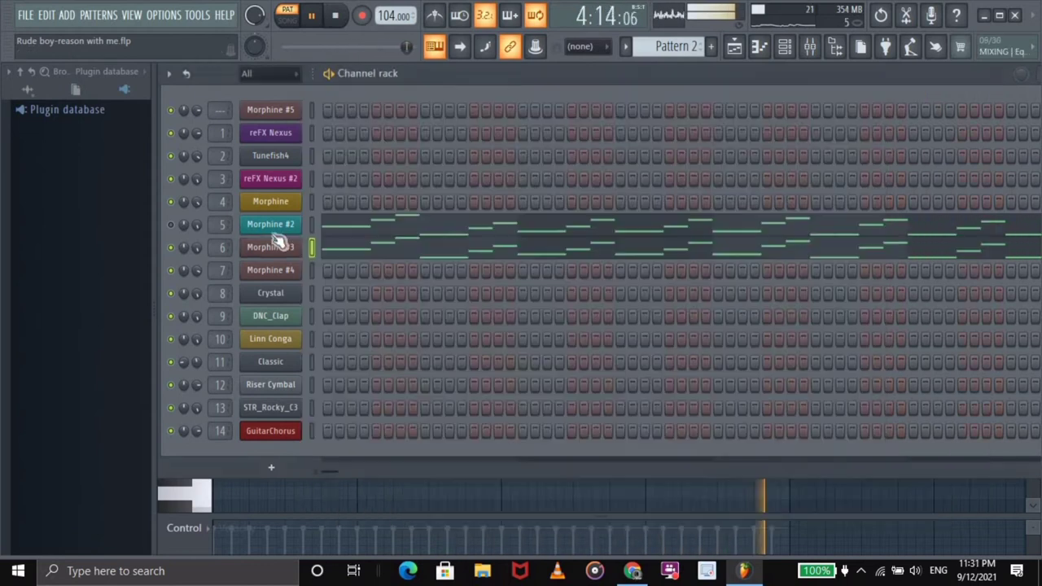
# - Review the full note sequence of Morphine #3 in the piano roll and return to the channel rack
pyautogui.click(533, 252)
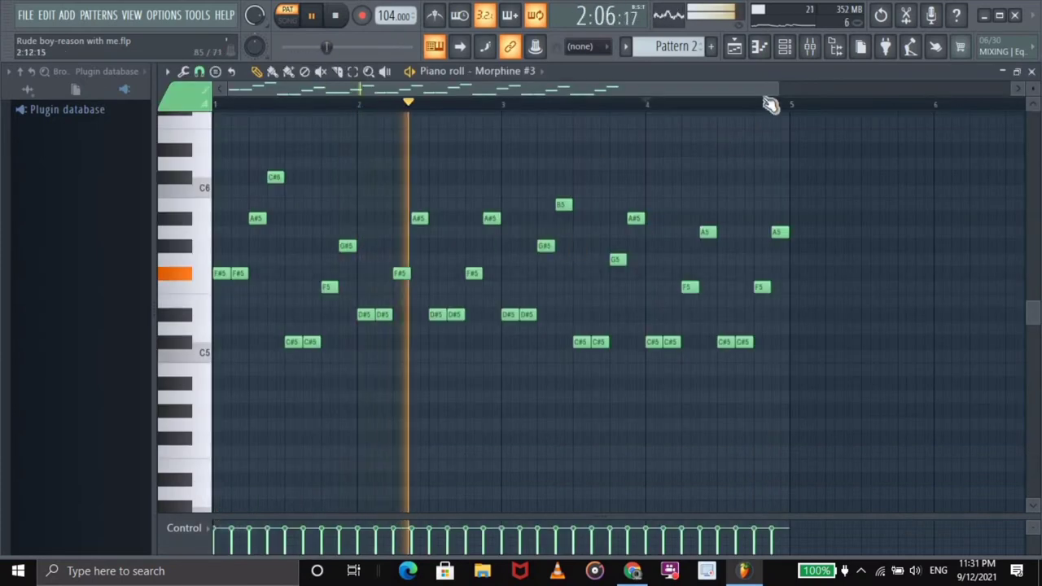
pyautogui.moveTo(777, 94)
pyautogui.mouseDown()
pyautogui.moveTo(730, 105)
pyautogui.moveTo(563, 97)
pyautogui.moveTo(787, 102)
pyautogui.mouseUp()
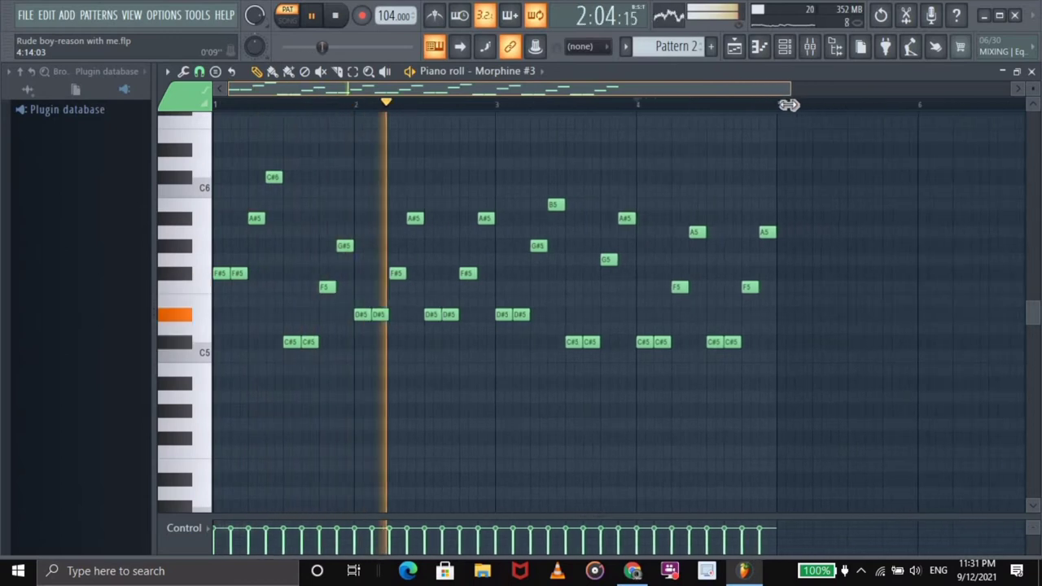
pyautogui.click(785, 47)
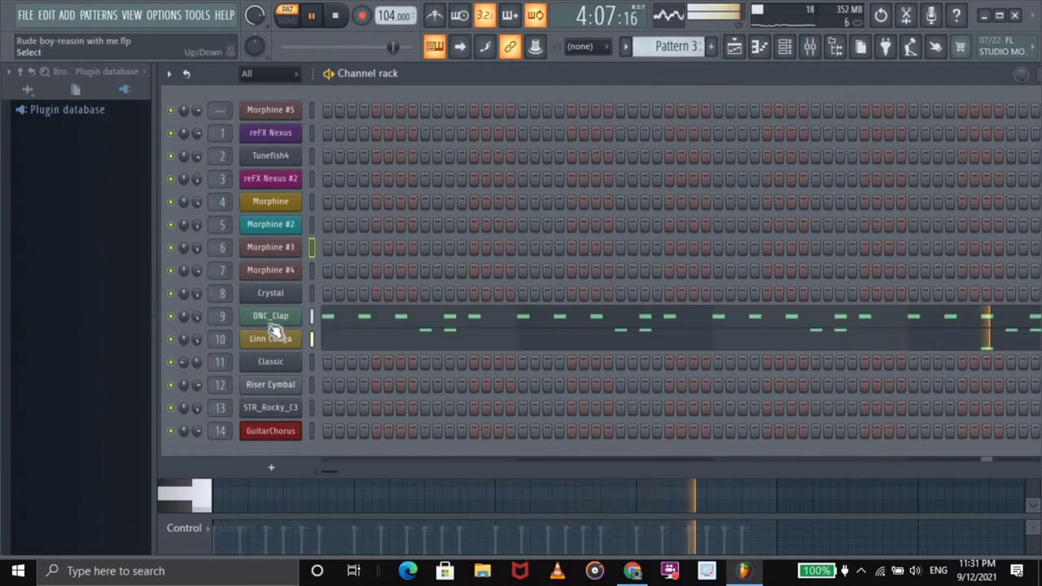
# - In Pattern 3, check the DNC_Clap channel's sample and its notes in the piano roll, and return to the channel rack
pyautogui.click(272, 320)
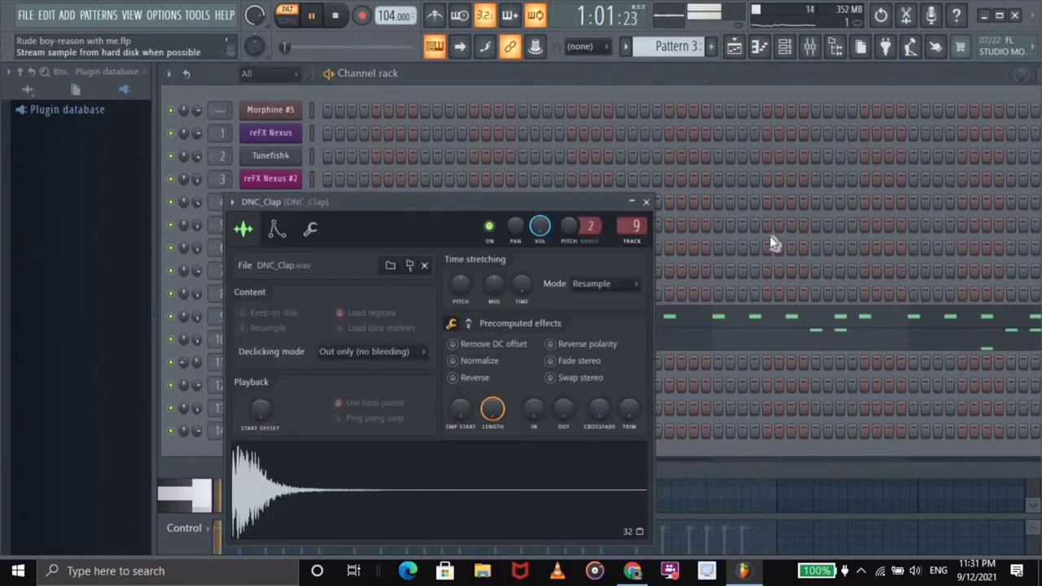
pyautogui.click(647, 202)
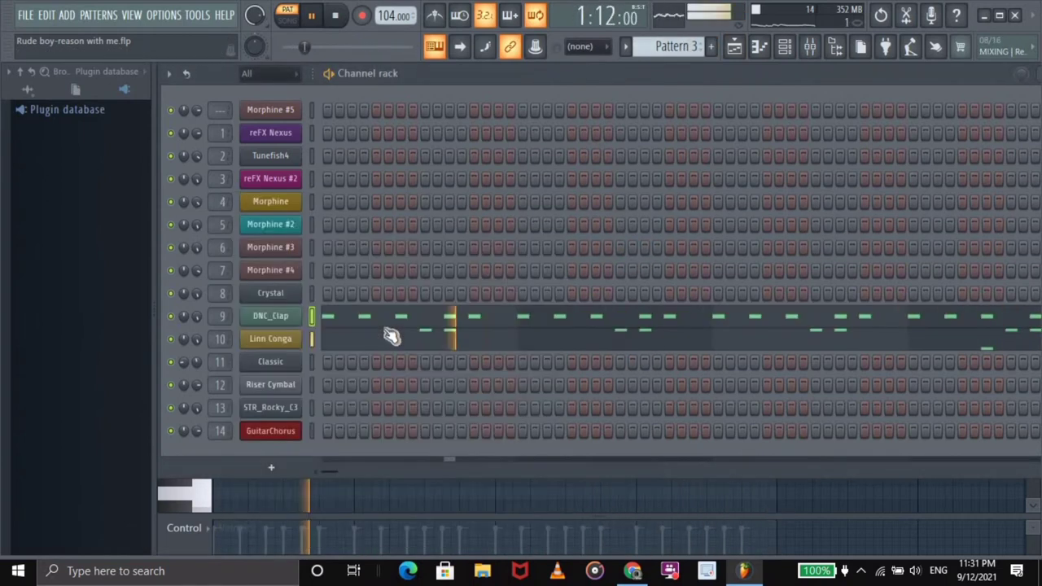
pyautogui.click(429, 319)
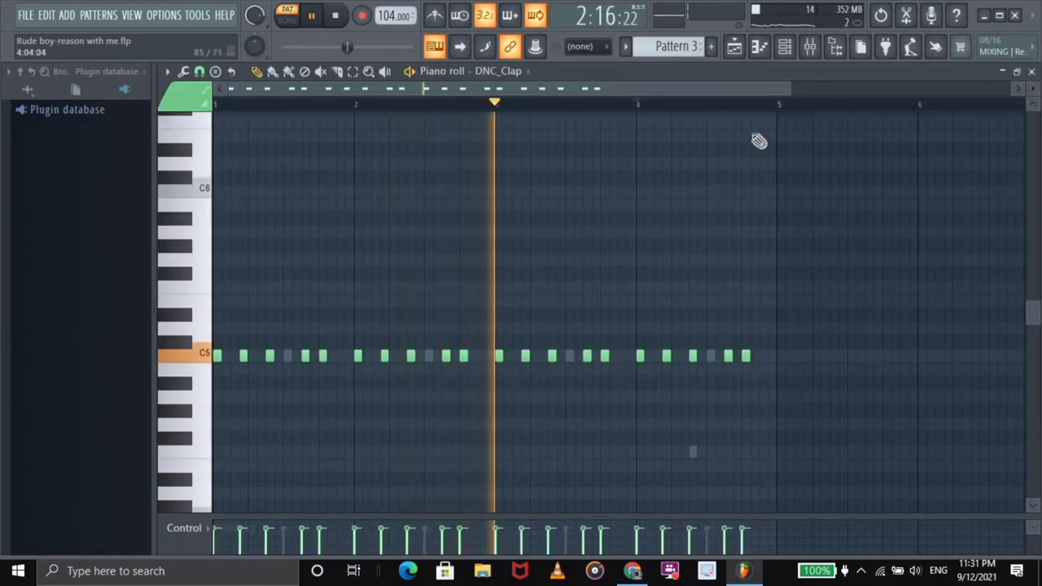
pyautogui.scroll(-1, 757, 142)
pyautogui.moveTo(788, 98); pyautogui.dragTo(556, 101)
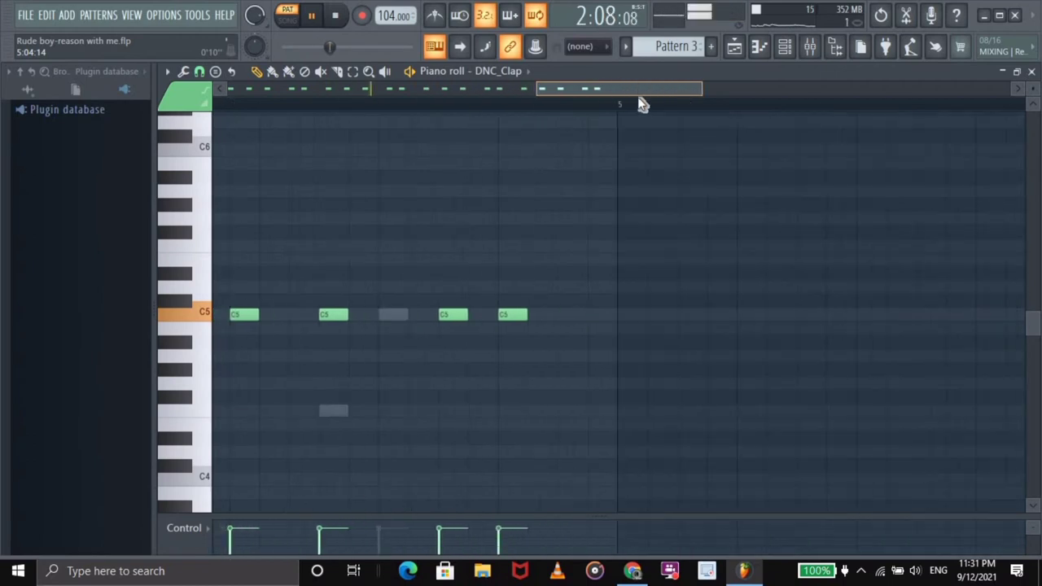
pyautogui.click(786, 48)
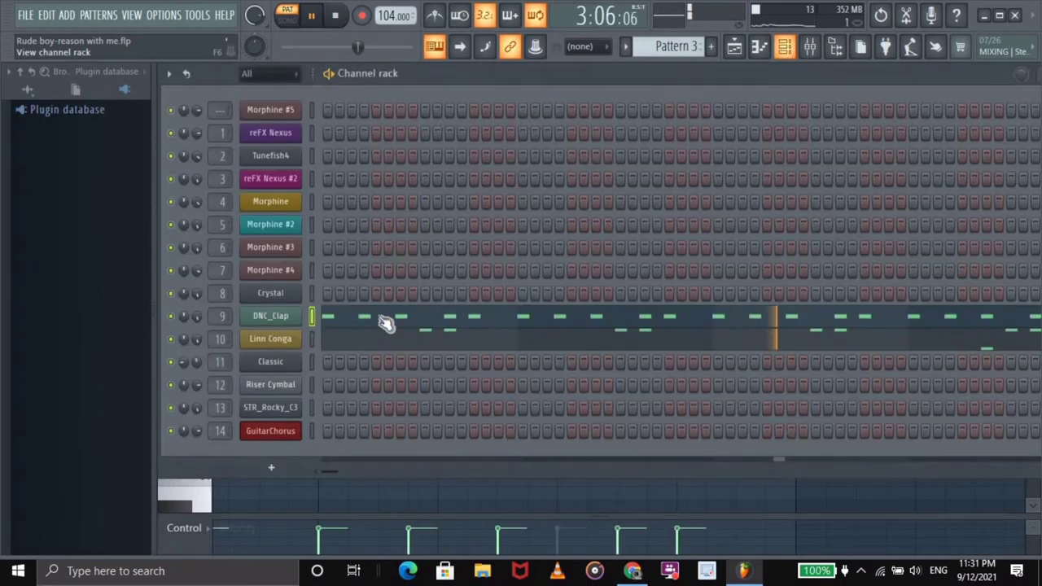
# - Check the Linn Conga channel's sample and its notes across all four bars, and return to the channel rack
pyautogui.click(263, 340)
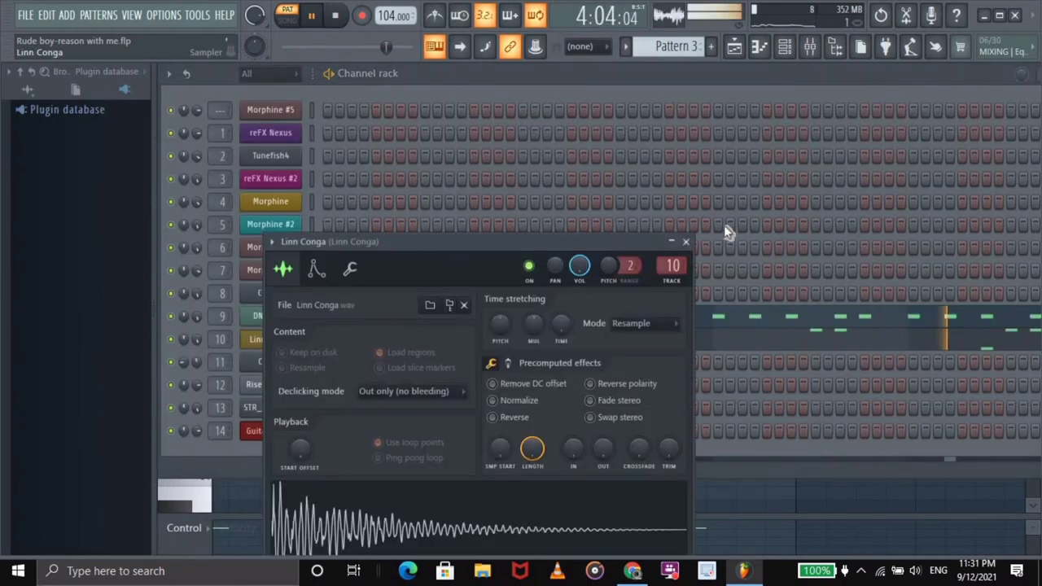
pyautogui.press('Escape')
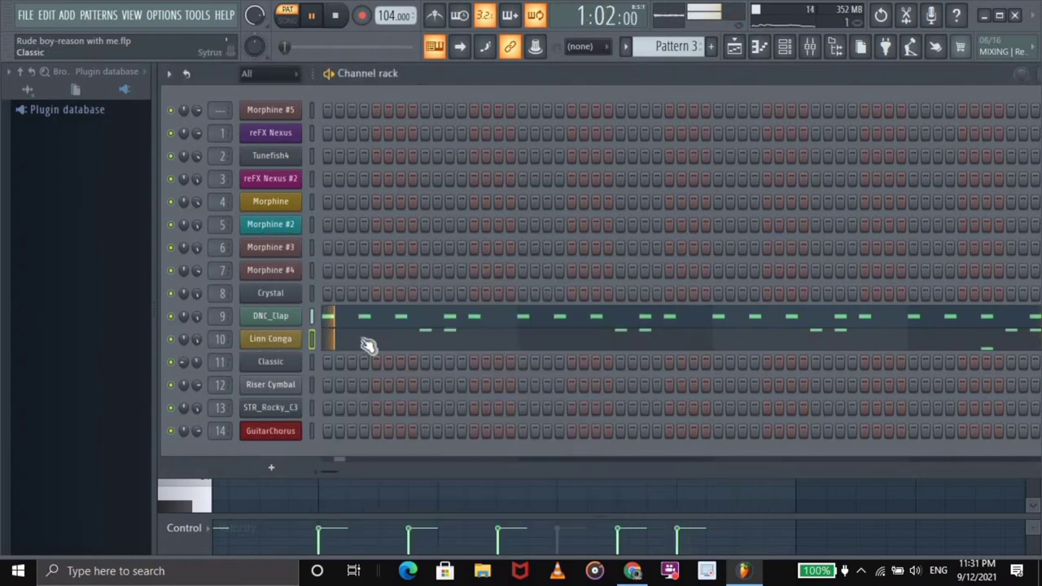
pyautogui.click(412, 344)
pyautogui.moveTo(582, 97); pyautogui.dragTo(522, 107)
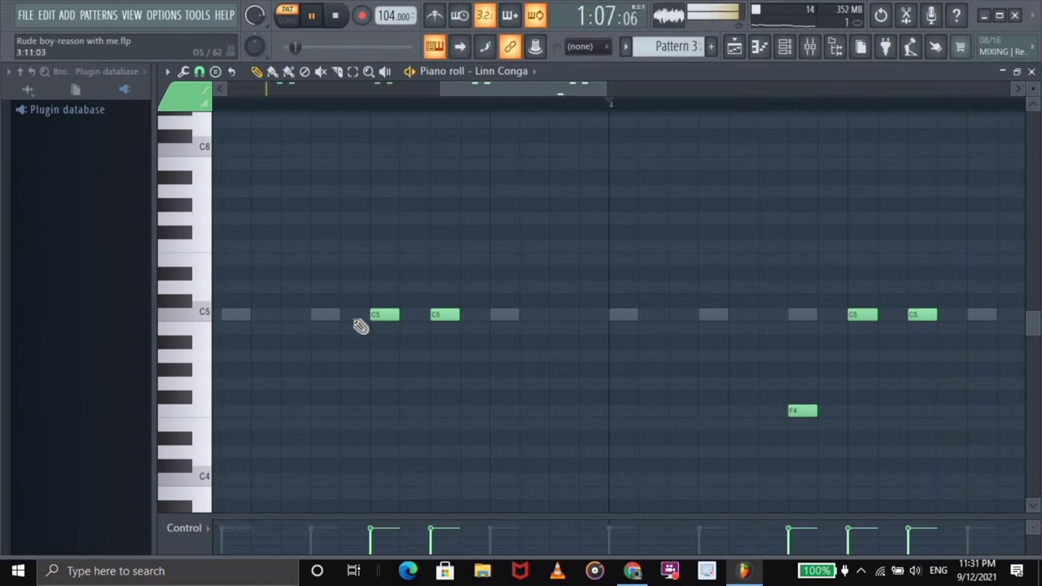
pyautogui.moveTo(500, 91); pyautogui.dragTo(292, 84)
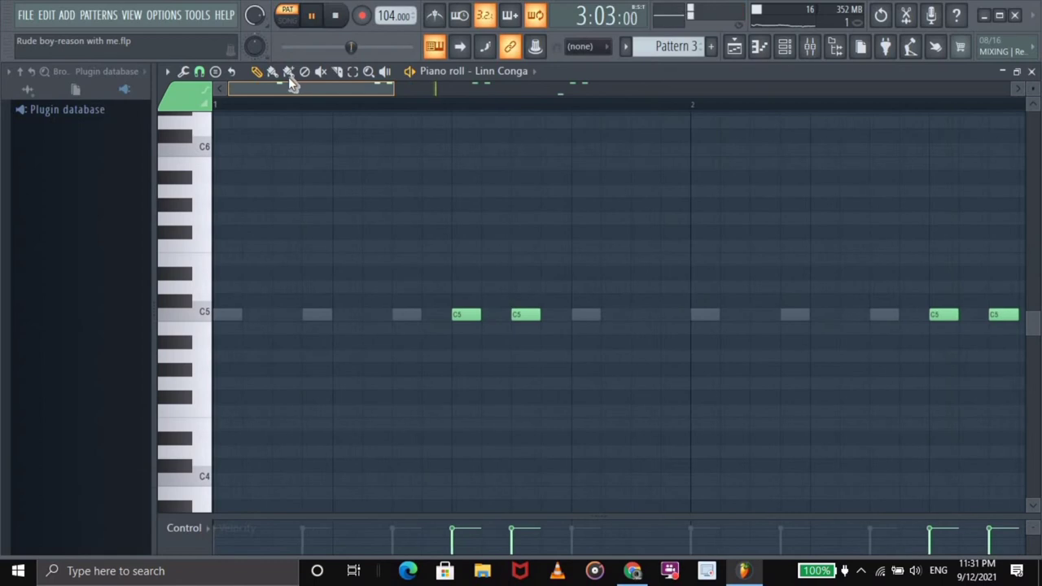
pyautogui.moveTo(498, 91); pyautogui.dragTo(782, 110)
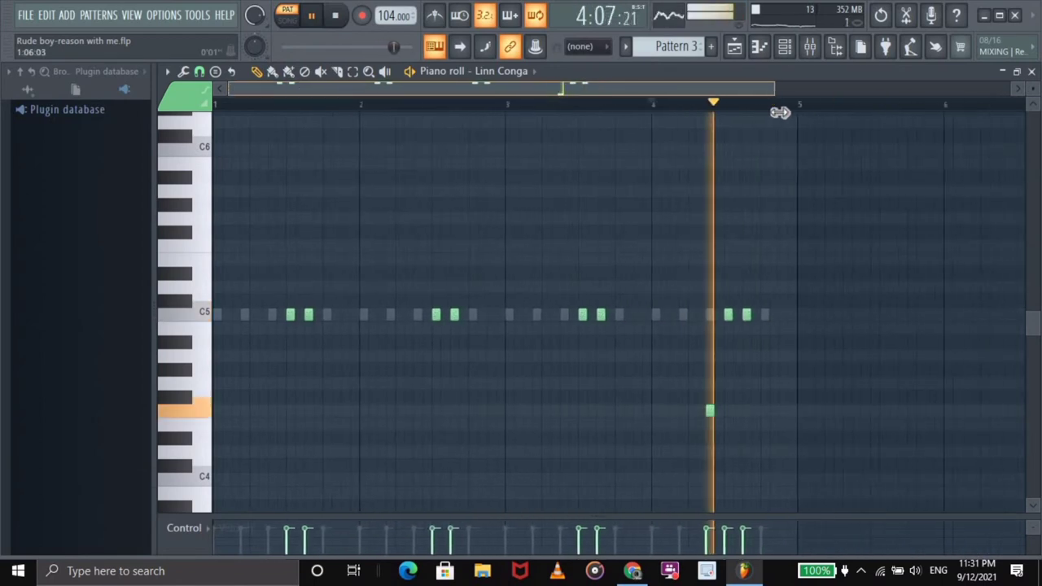
pyautogui.click(784, 46)
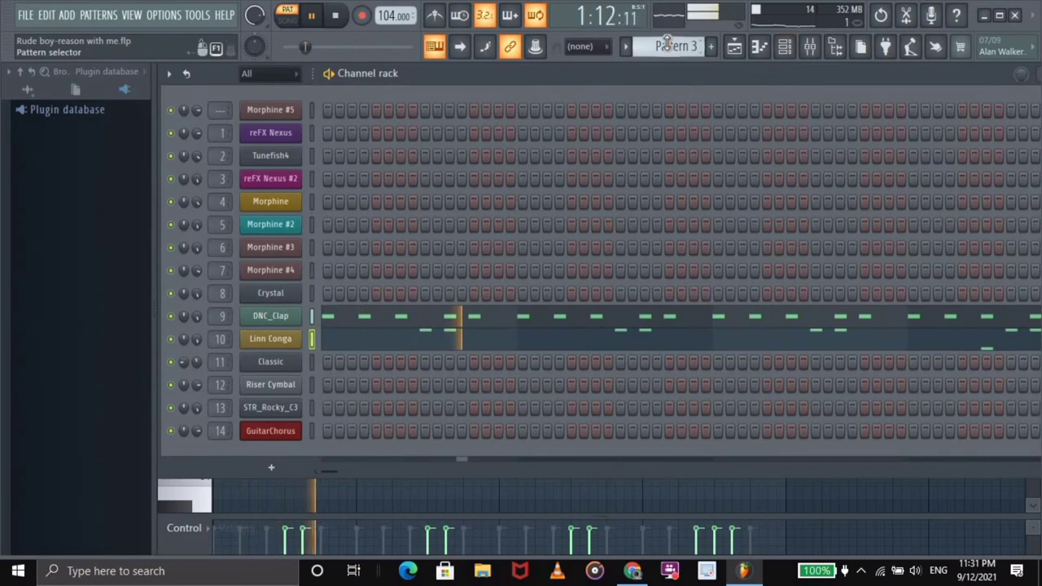
# - Switch to Pattern 4, check the Crystal channel's Sytrus instrument and piano roll notes, and return to the channel rack
pyautogui.scroll(-1, 667, 43)
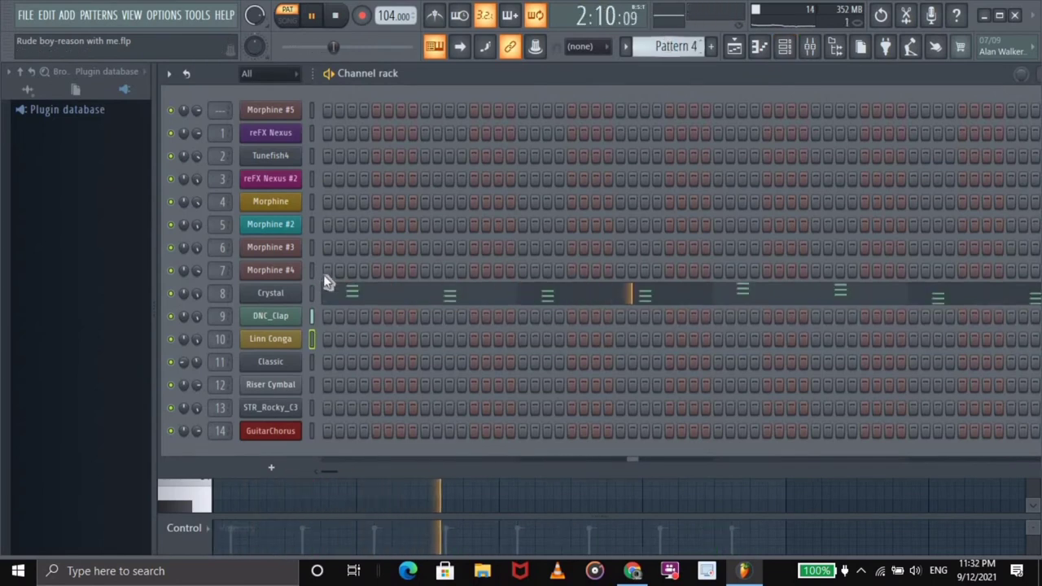
pyautogui.click(284, 298)
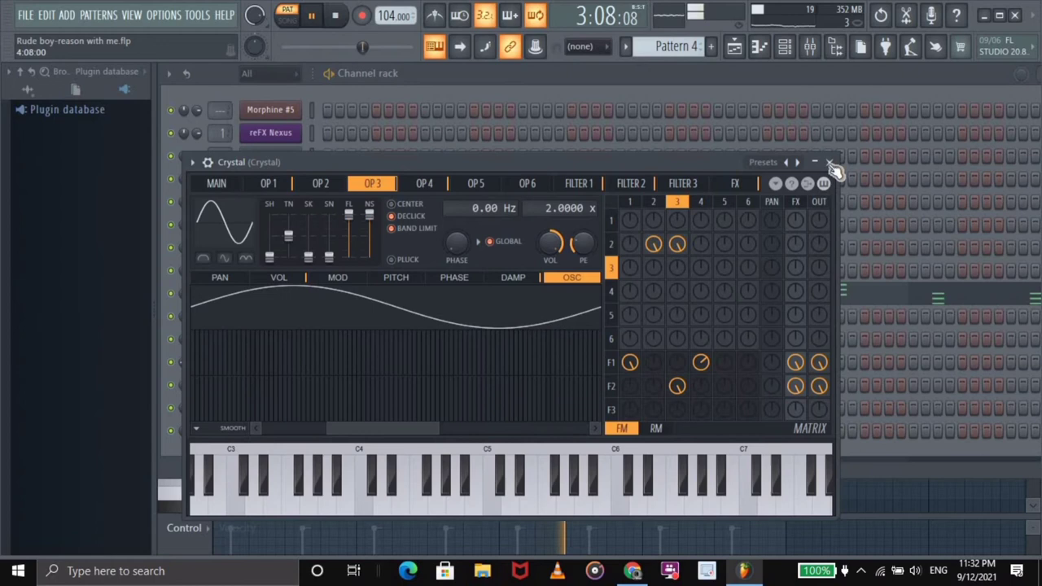
pyautogui.press('Escape')
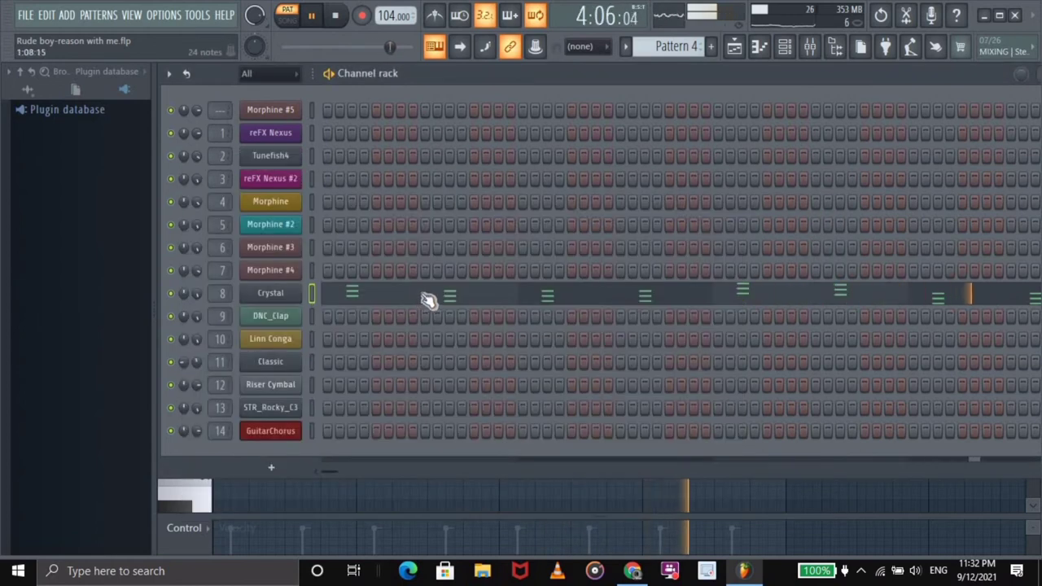
pyautogui.click(430, 296)
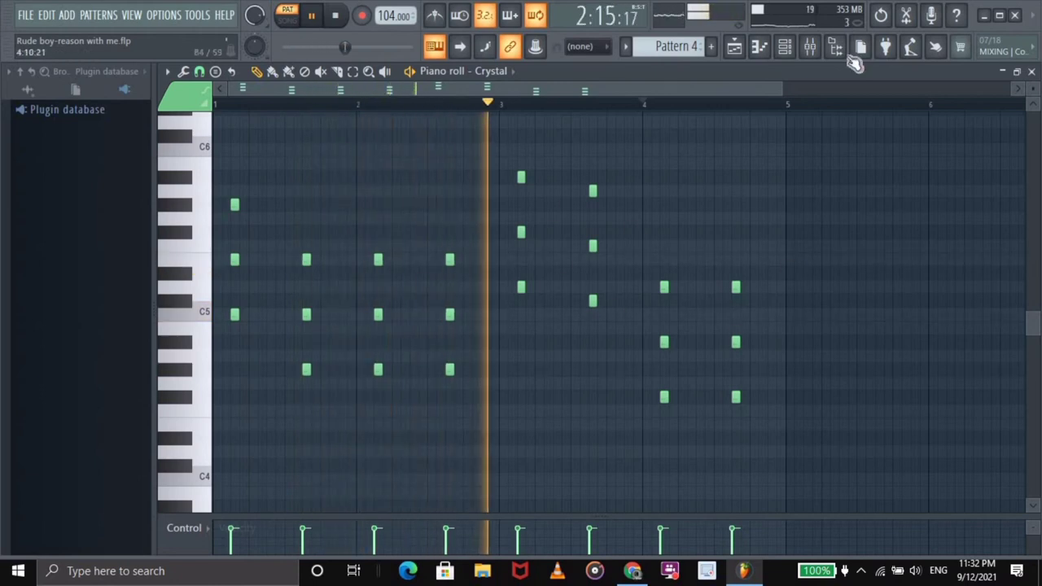
pyautogui.press('F6')
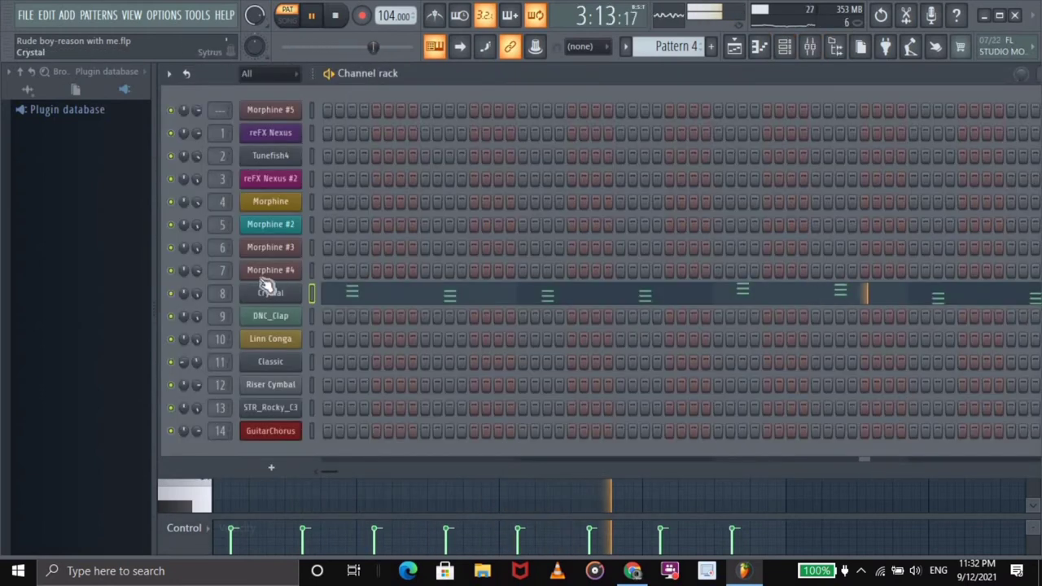
# - Search the browser for CRYSTAL
pyautogui.click(45, 73)
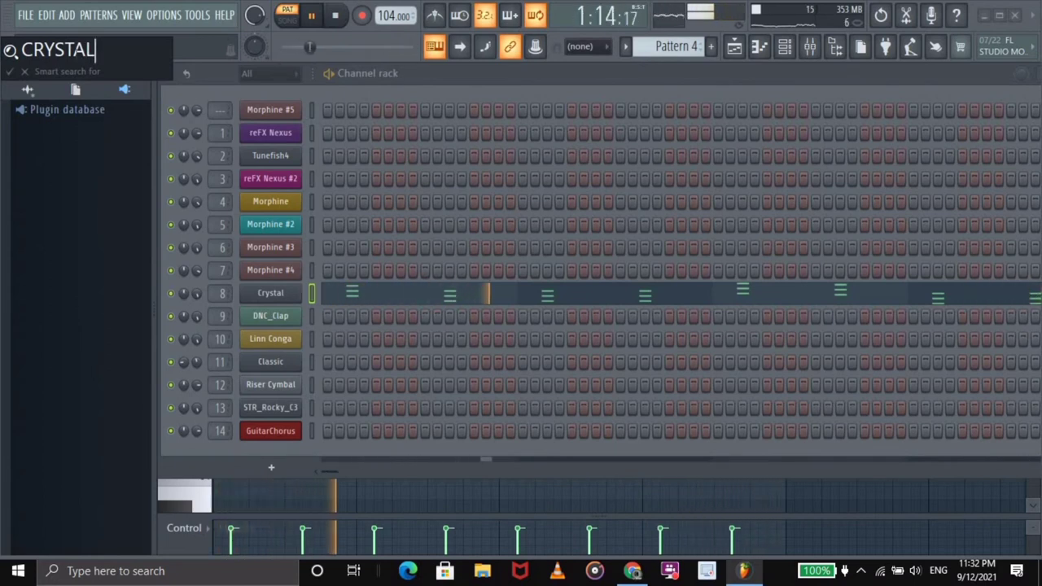
pyautogui.press('Return')
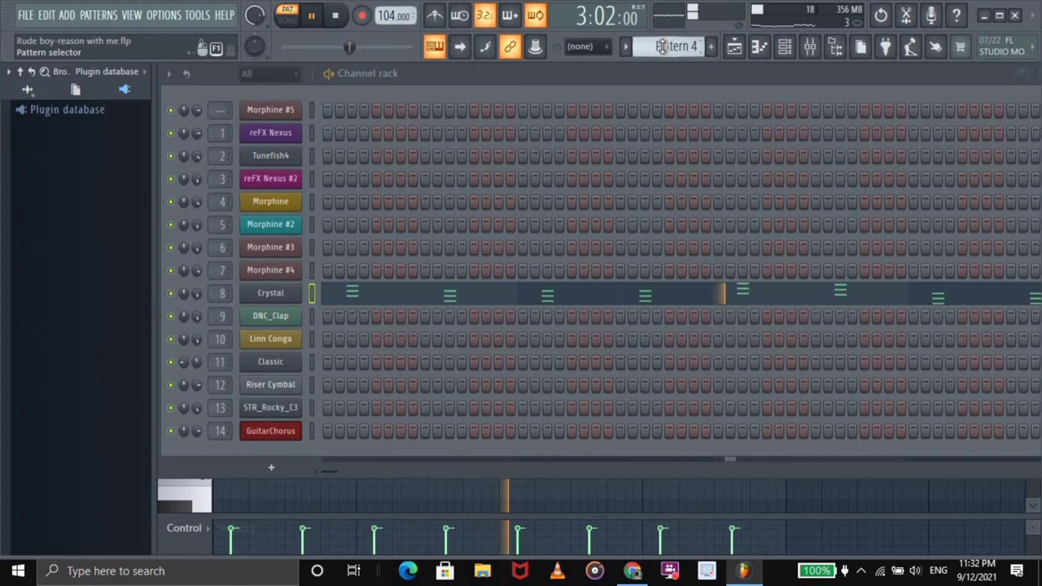
# - Switch to Pattern 5 and view the Classic channel's Sytrus instrument, closing it after viewing
pyautogui.scroll(-1, 662, 46)
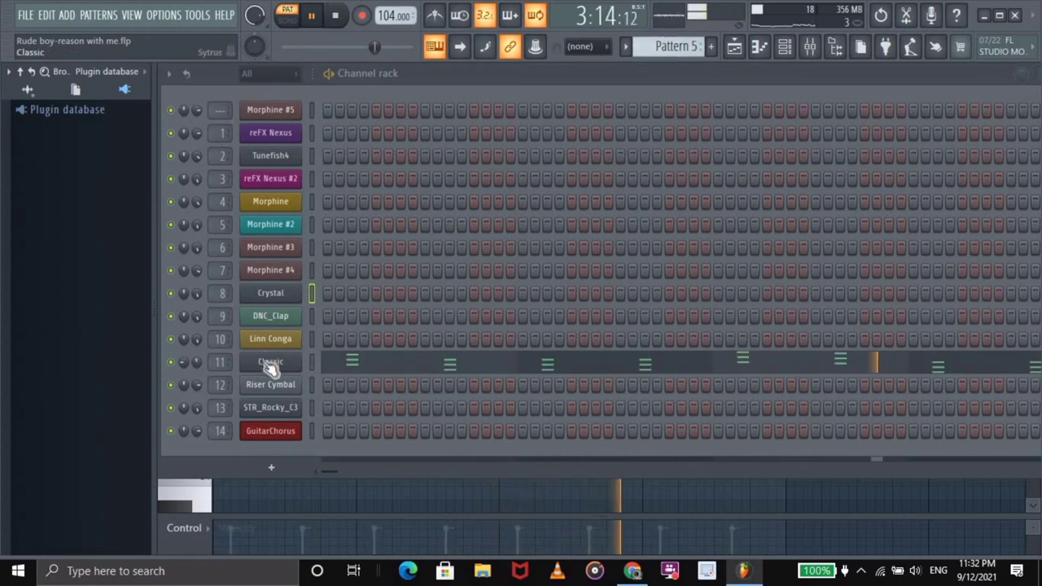
pyautogui.click(270, 363)
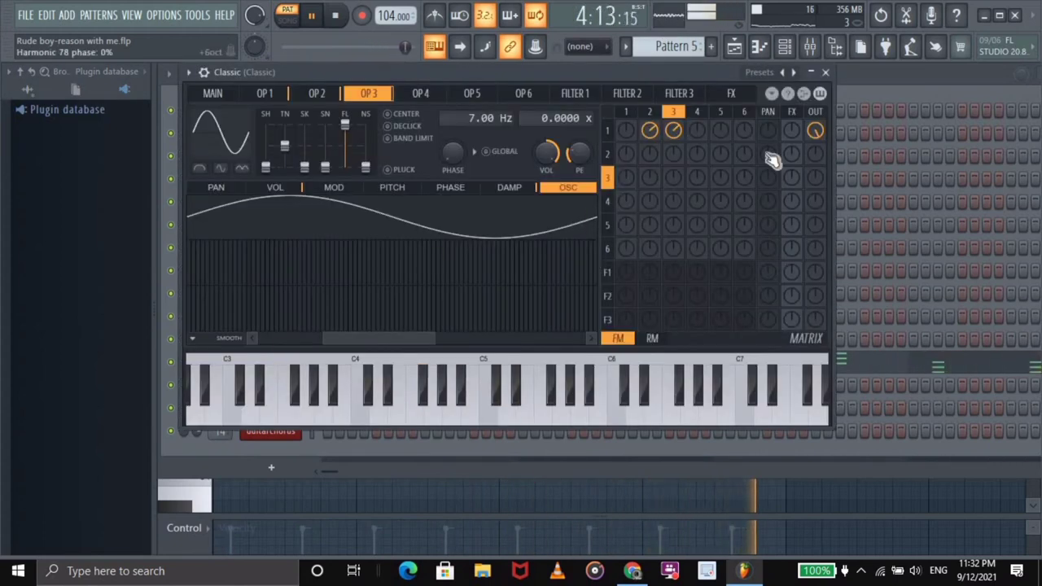
pyautogui.press('Escape')
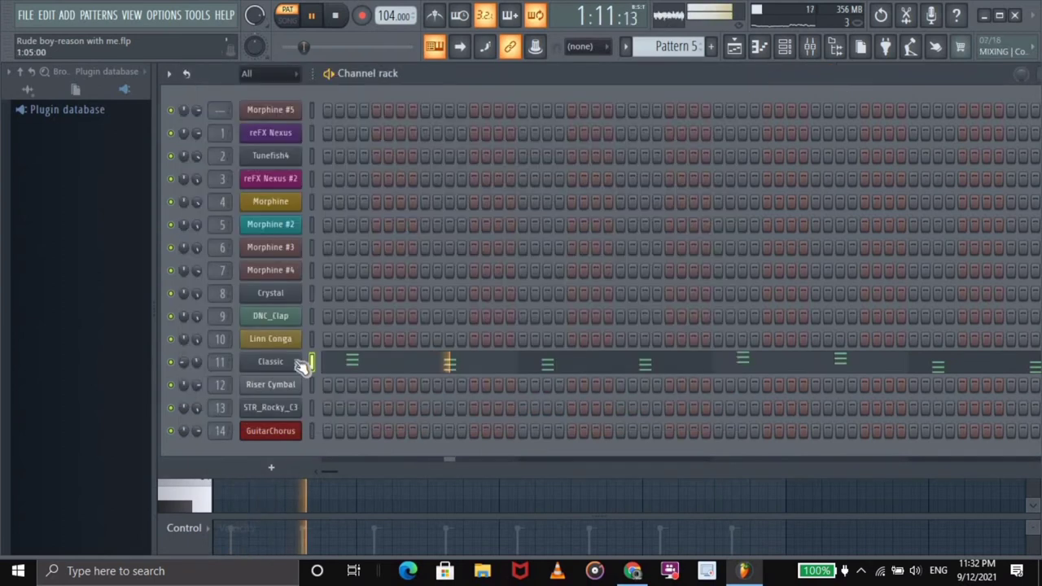
# - Look through the Harmor Bell presets among the generator plugin presets in the browser, and collapse the Harmor folder
pyautogui.click(37, 109)
pyautogui.click(27, 90)
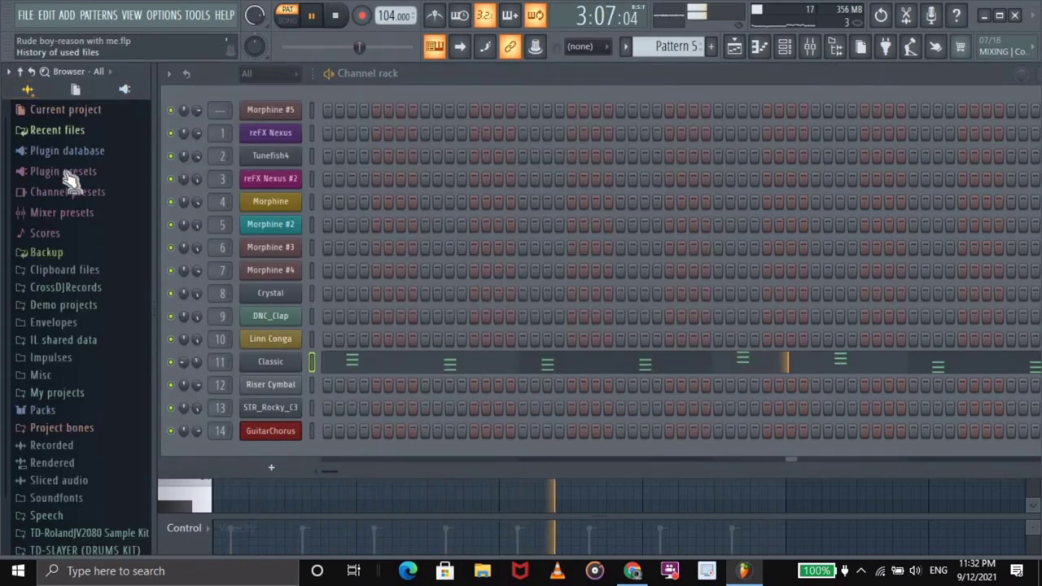
pyautogui.click(65, 173)
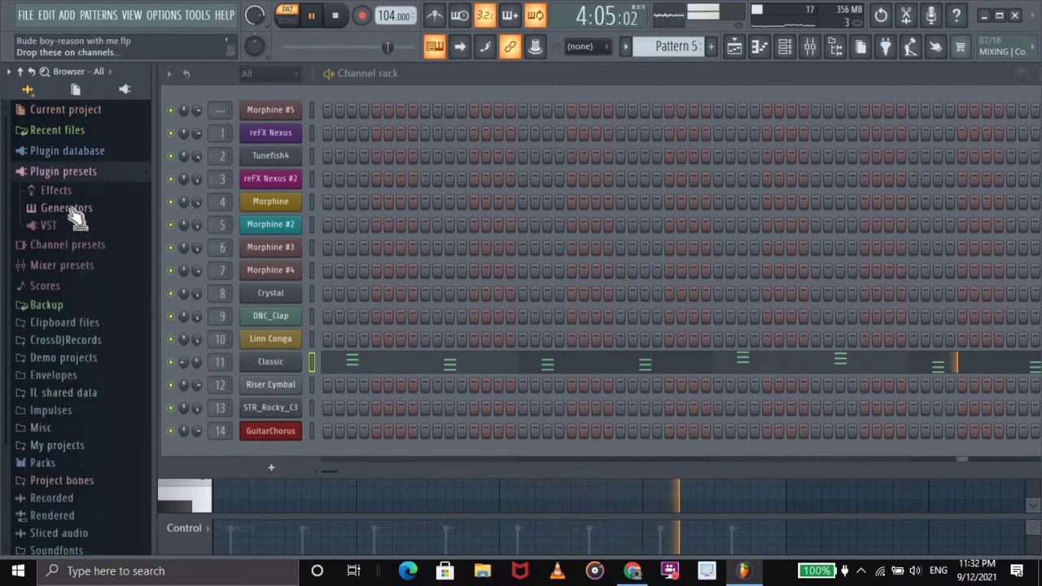
pyautogui.click(69, 210)
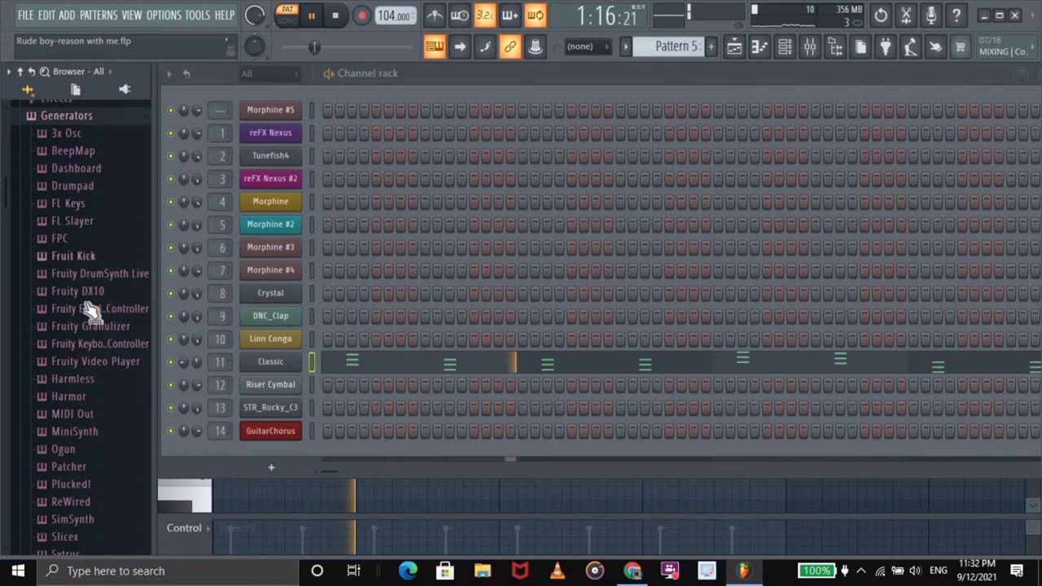
pyautogui.click(88, 398)
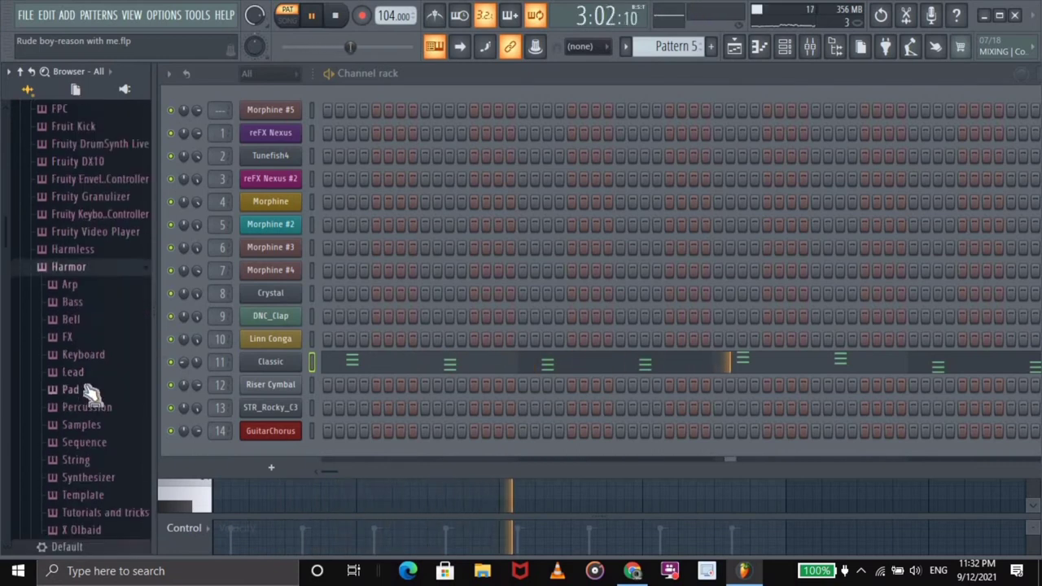
pyautogui.click(92, 322)
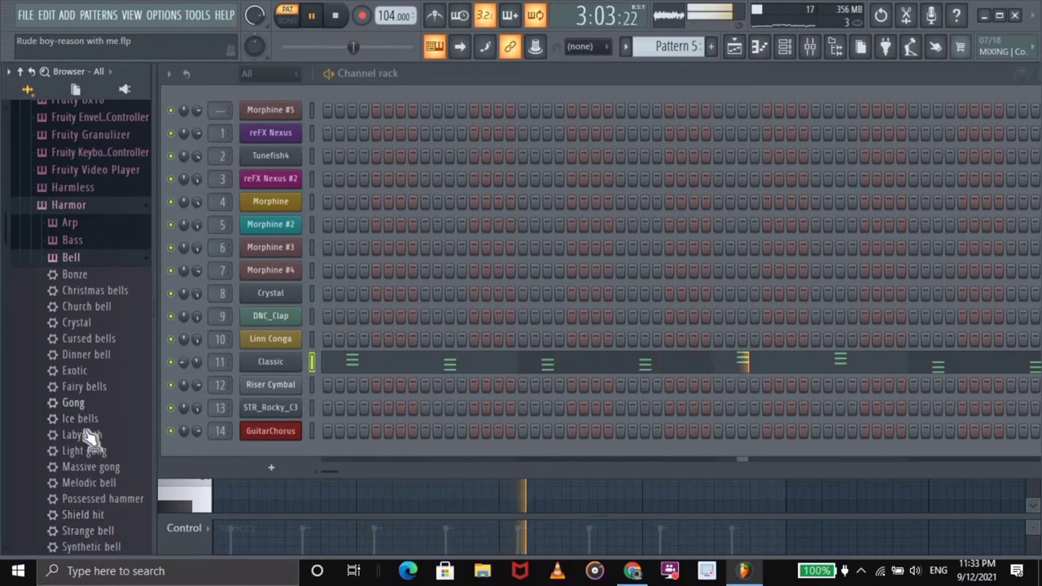
pyautogui.scroll(-10, 90, 437)
pyautogui.scroll(20, 98, 372)
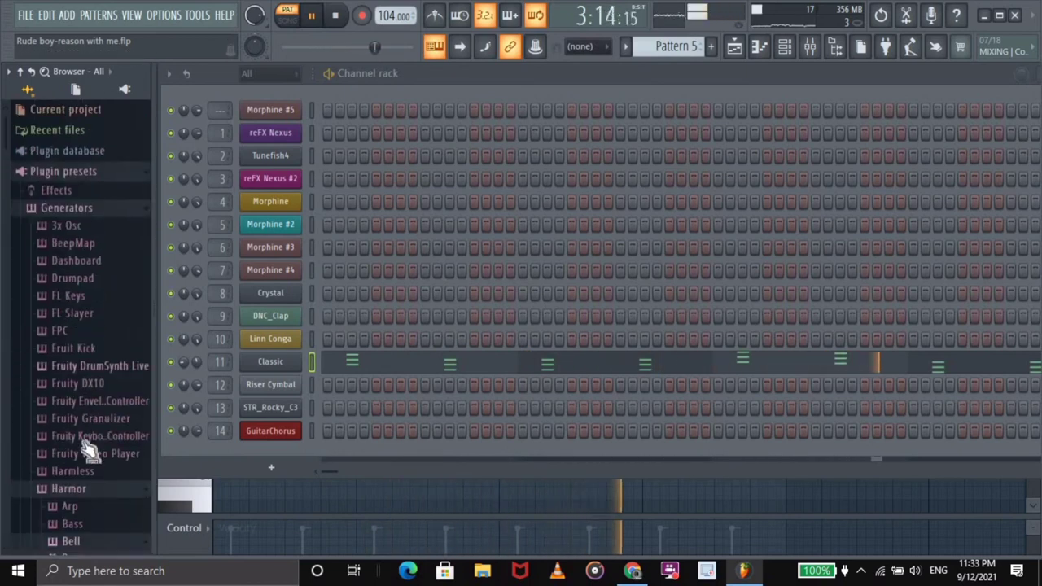
pyautogui.click(92, 490)
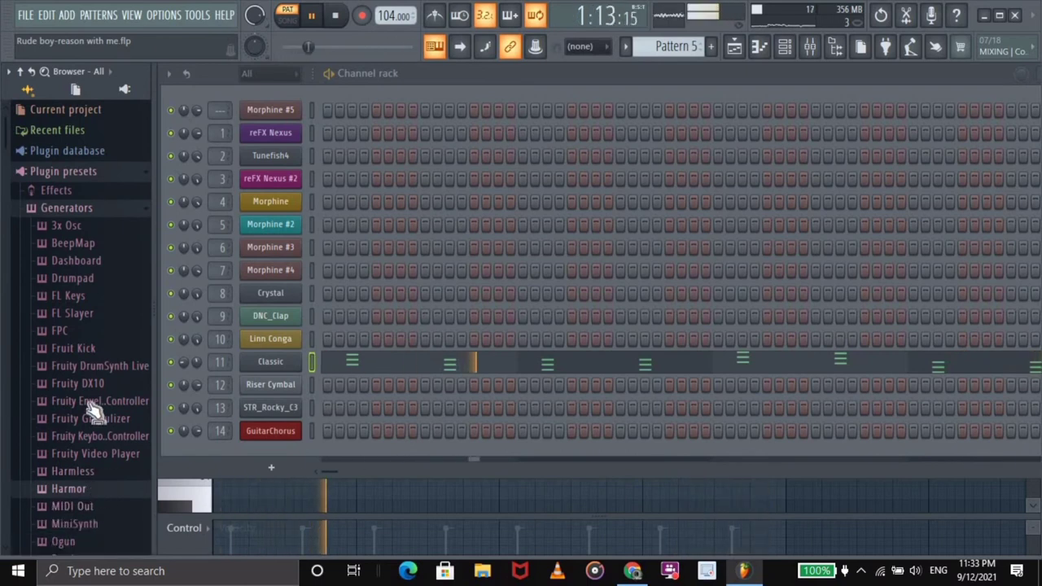
# - Look through Harmor's Bell, Keyboard and Percussion preset folders in the browser, and collapse the Harmor folder
pyautogui.click(89, 489)
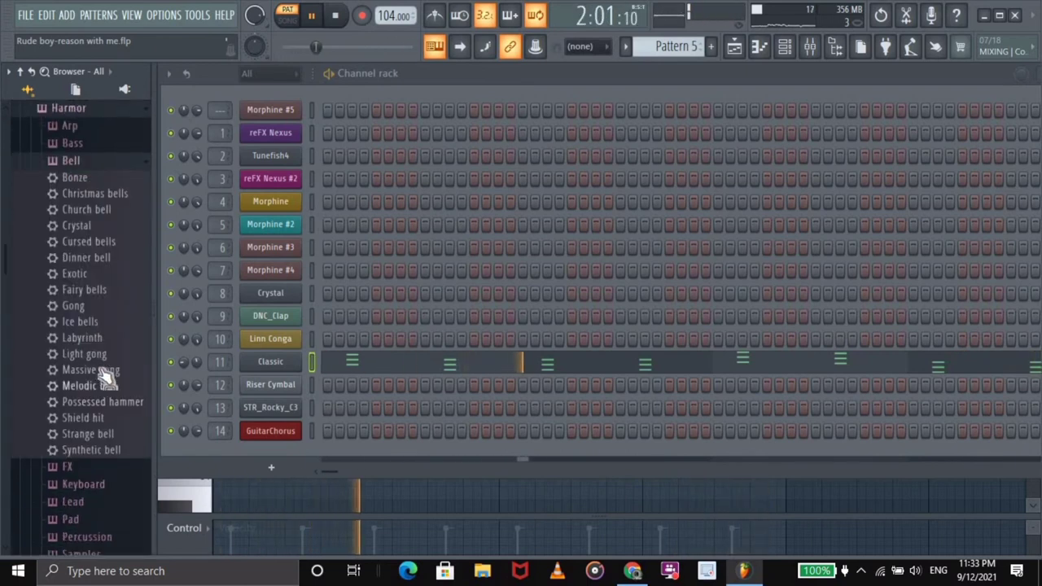
pyautogui.click(77, 163)
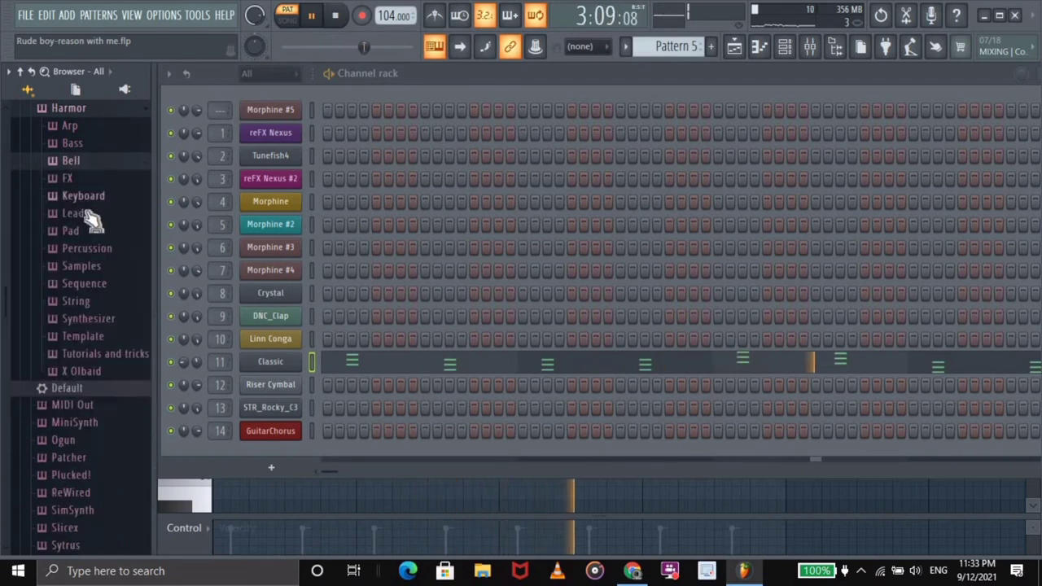
pyautogui.click(85, 196)
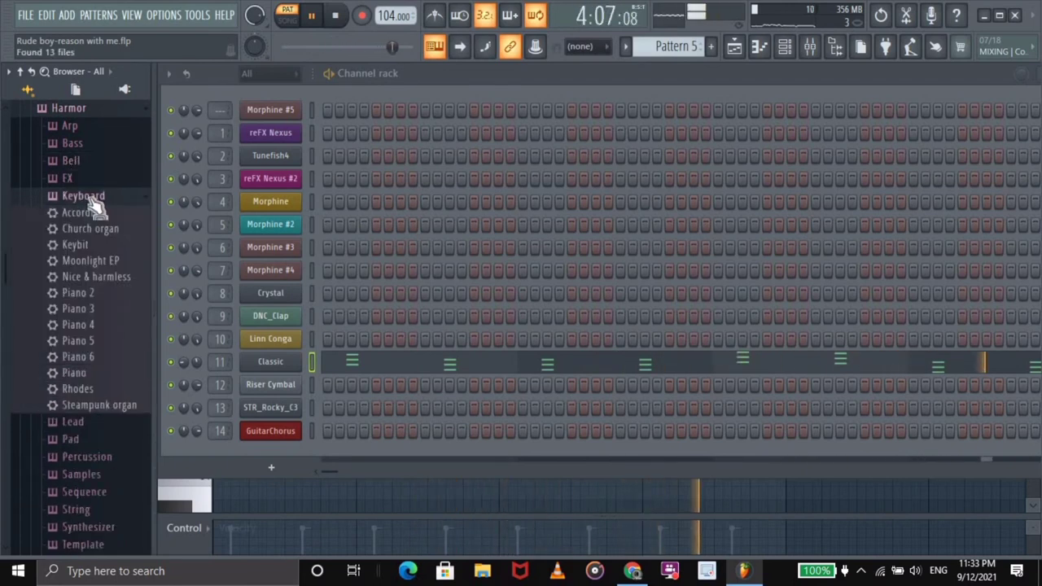
pyautogui.click(92, 197)
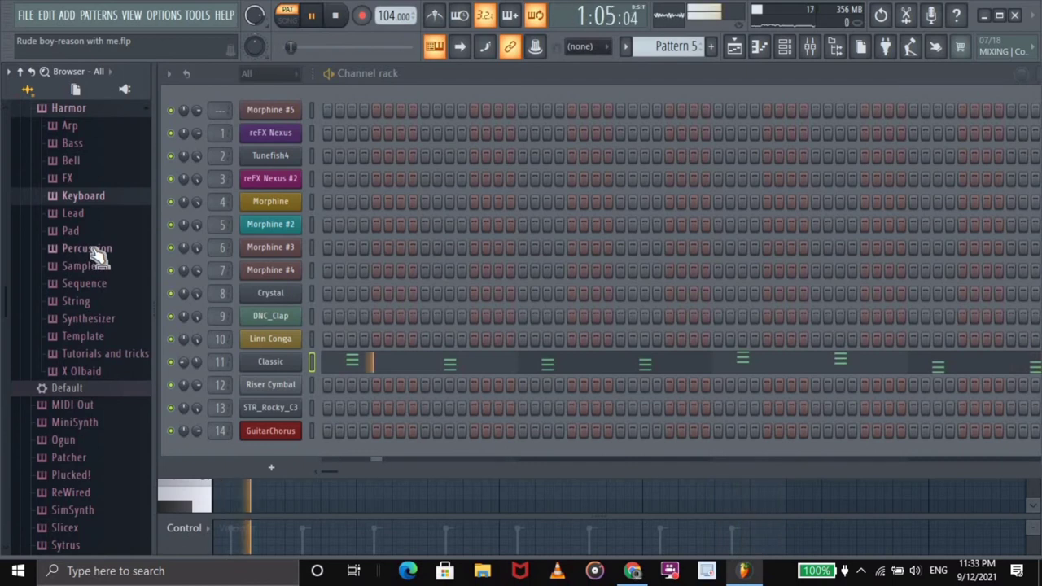
pyautogui.click(87, 249)
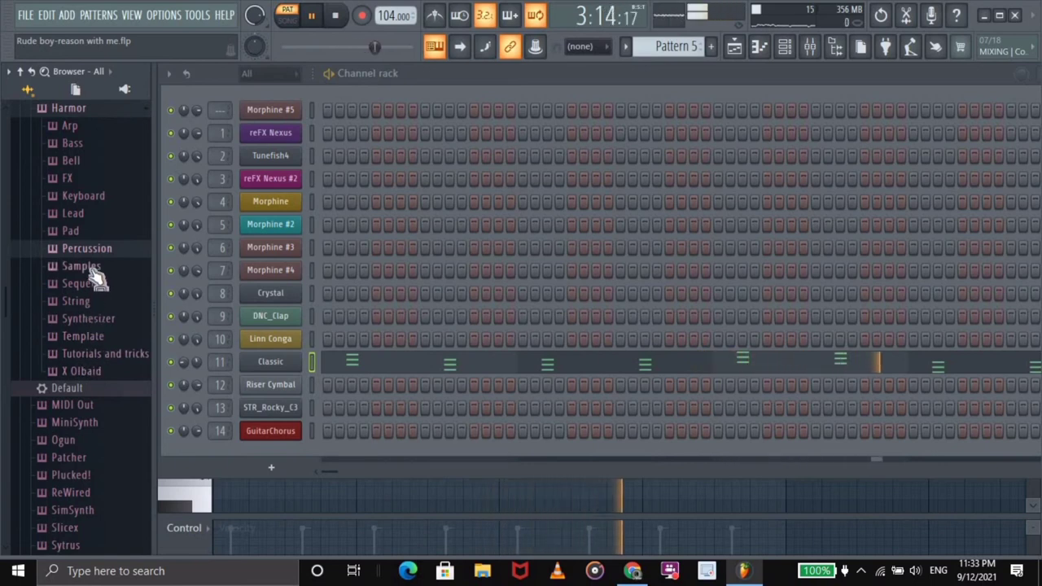
pyautogui.click(69, 108)
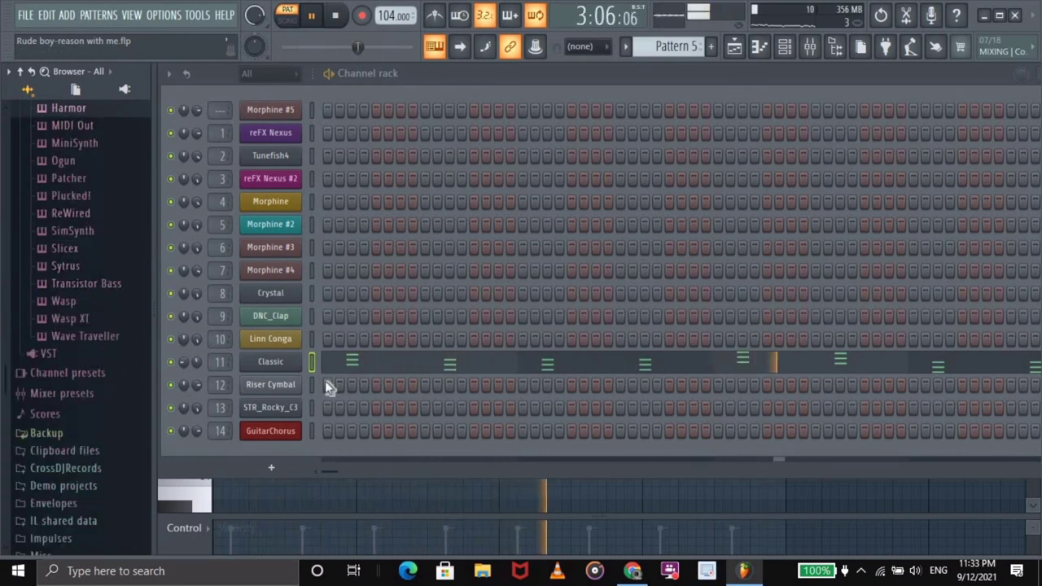
pyautogui.click(45, 71)
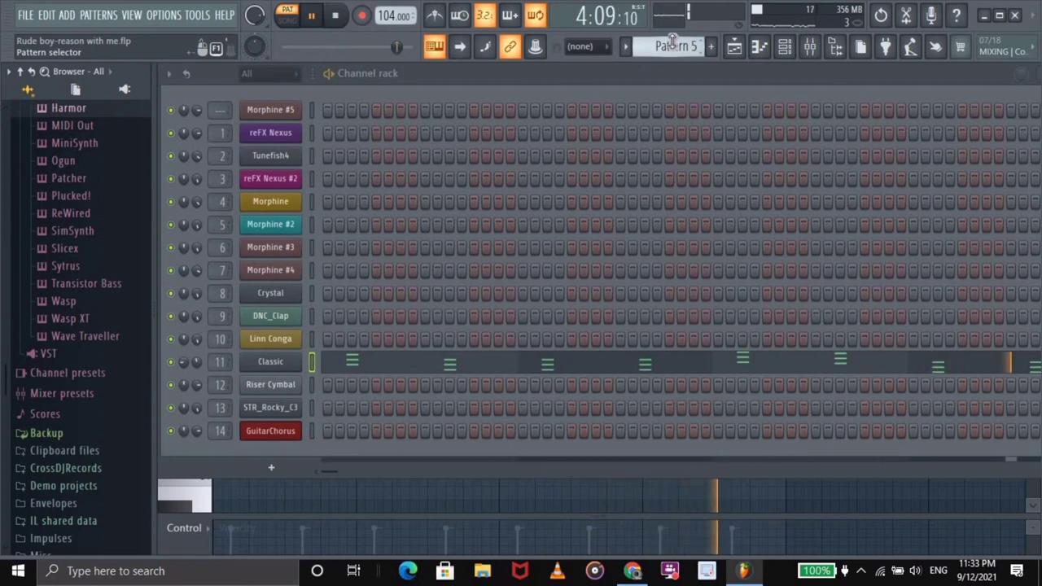
# - Switch to Pattern 6, check the Riser Cymbal channel's sample settings and piano roll note, and return to the channel rack
pyautogui.scroll(-1, 673, 43)
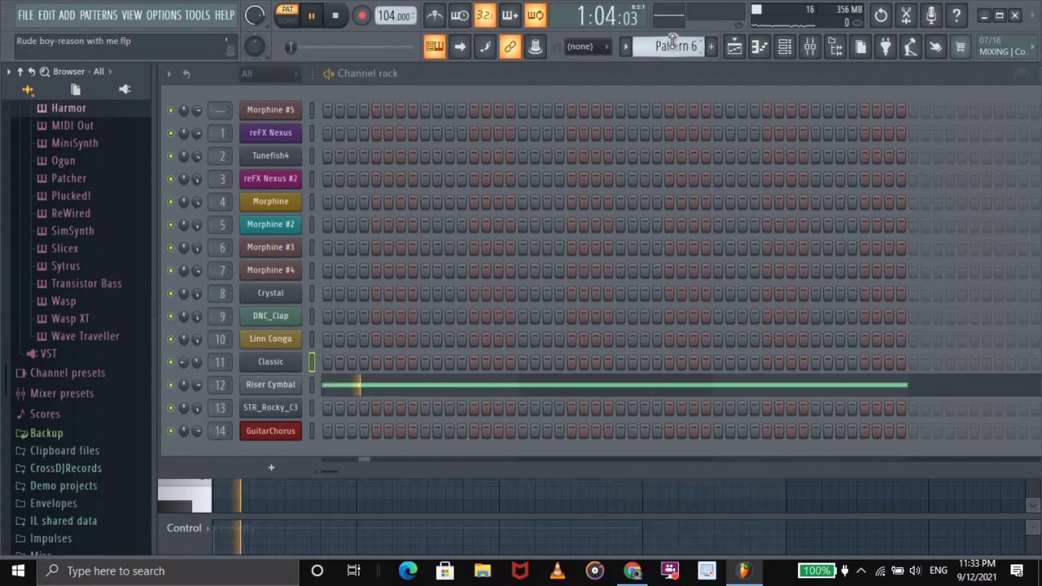
pyautogui.click(272, 388)
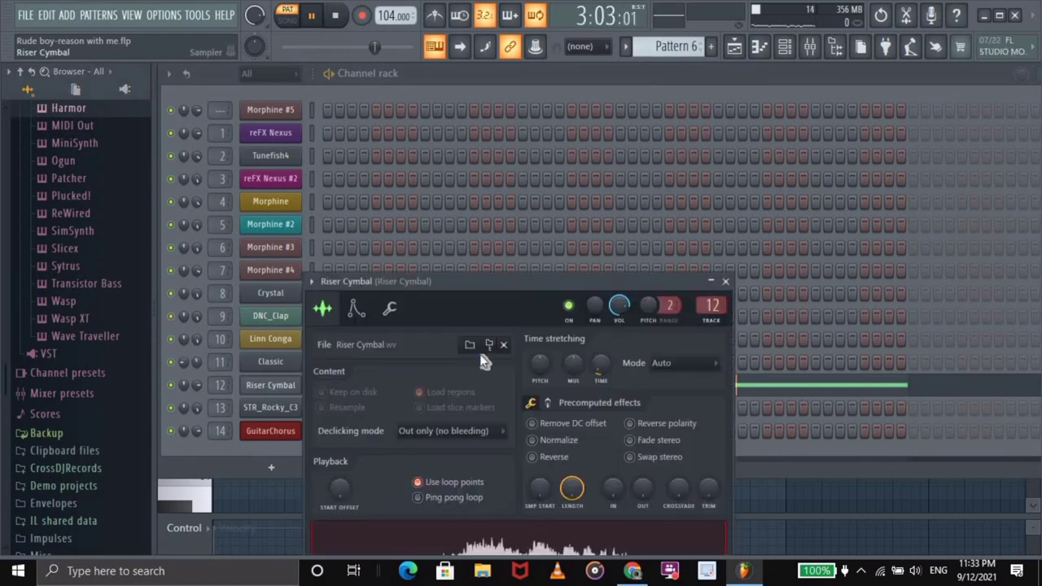
pyautogui.press('Escape')
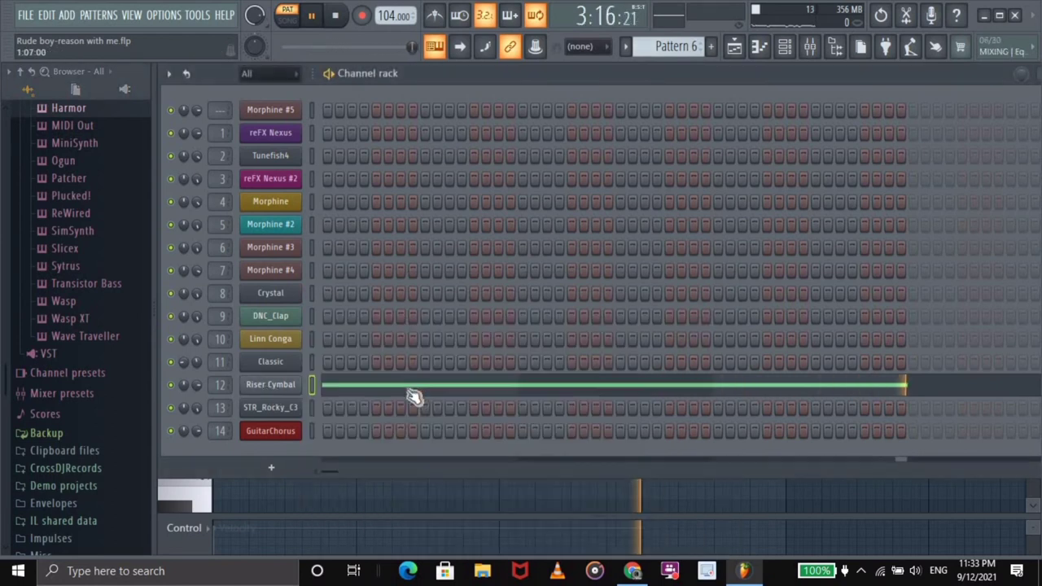
pyautogui.click(413, 389)
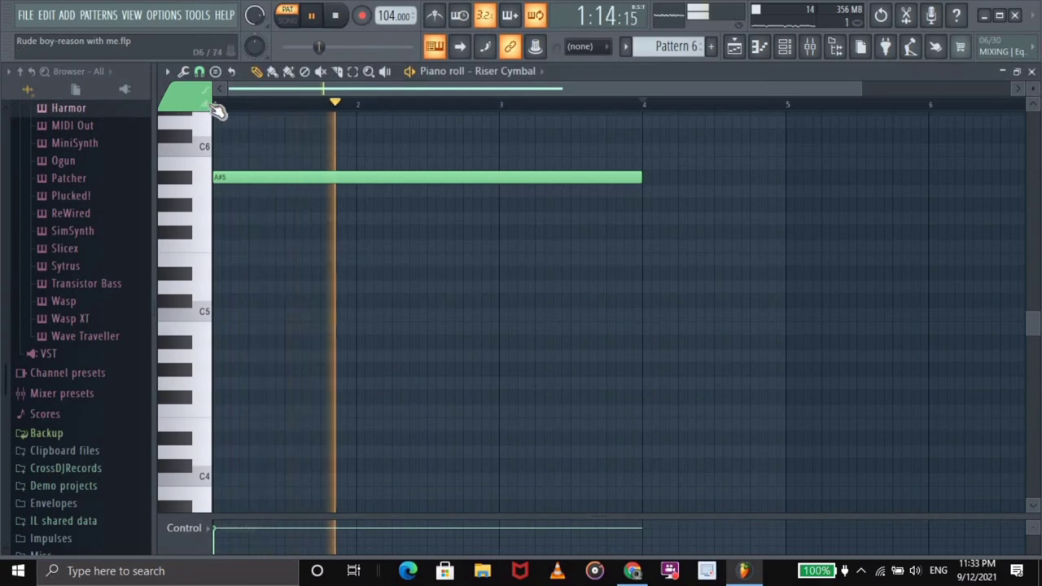
pyautogui.click(786, 47)
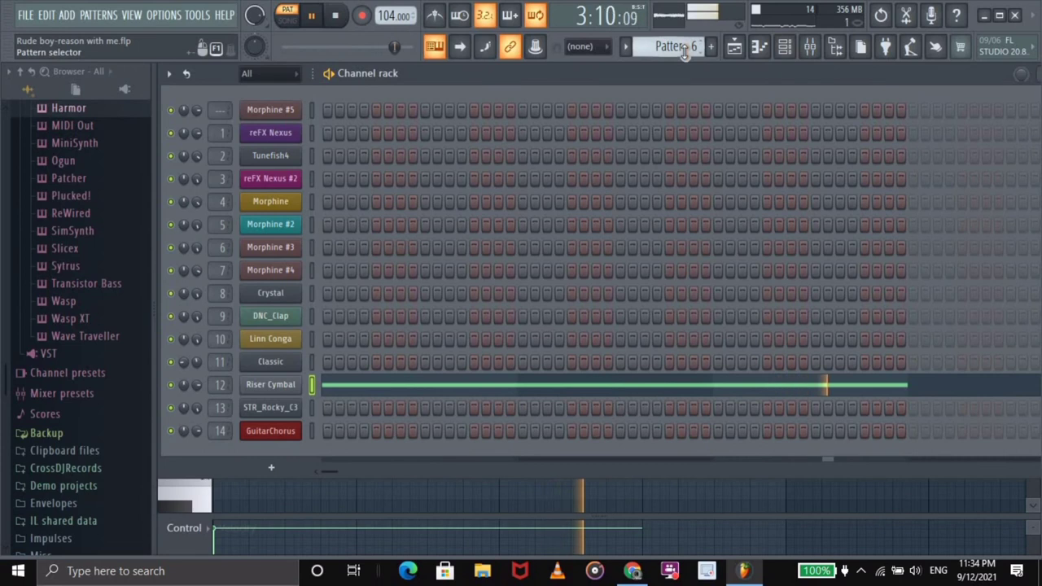
# - Switch to Pattern 7 and check the STR_Rocky_C3 channel's piano roll notes and DirectWave instrument, closing both after viewing
pyautogui.scroll(-1, 684, 49)
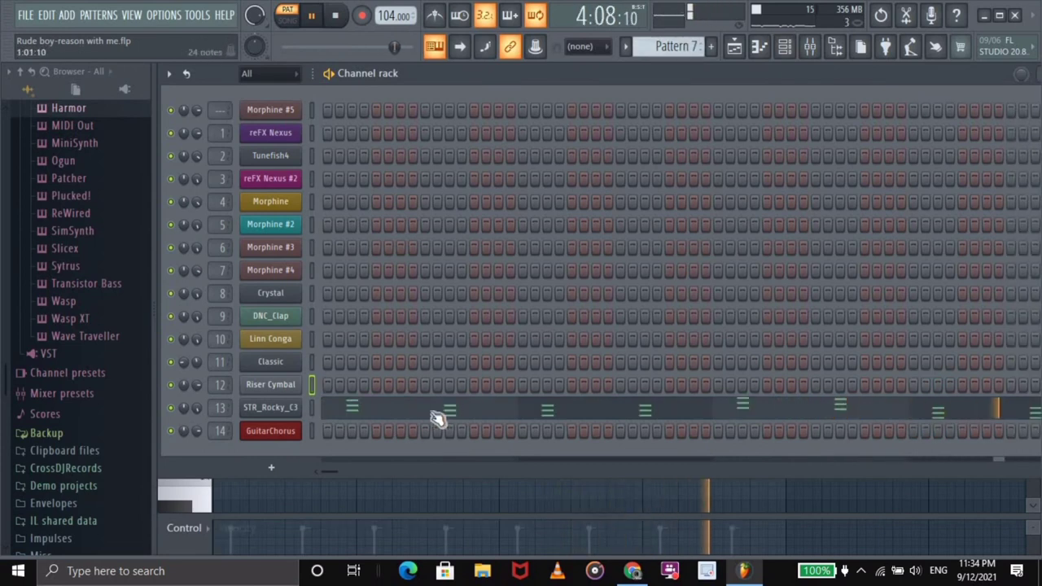
pyautogui.click(388, 411)
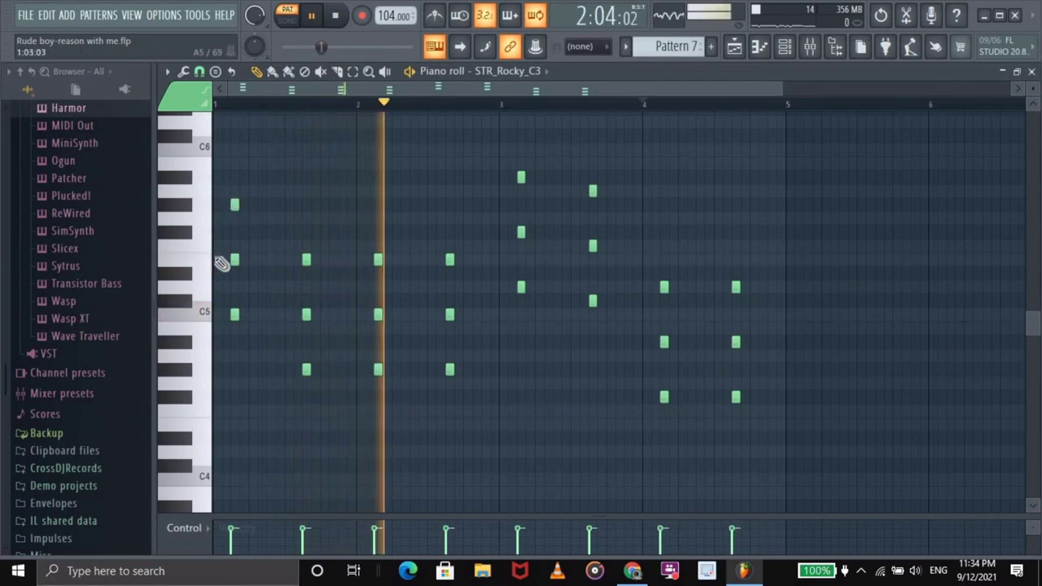
pyautogui.moveTo(779, 88); pyautogui.dragTo(789, 112)
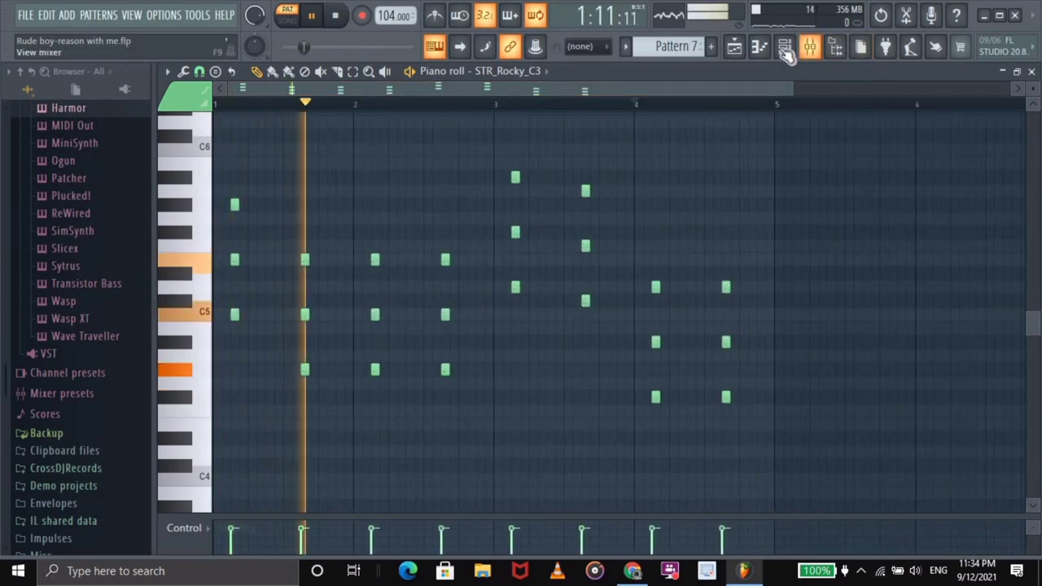
pyautogui.click(785, 47)
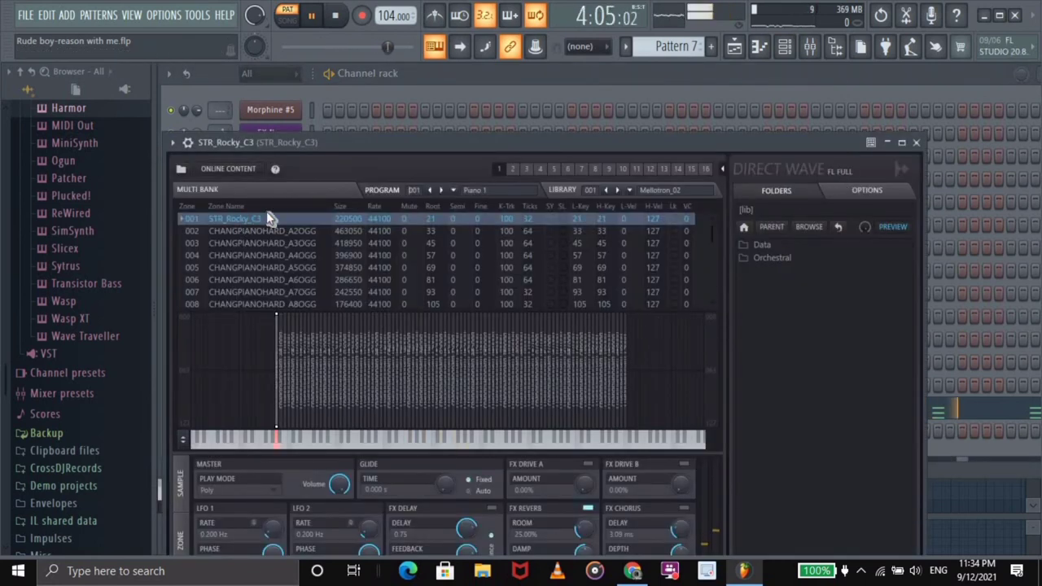
pyautogui.click(917, 143)
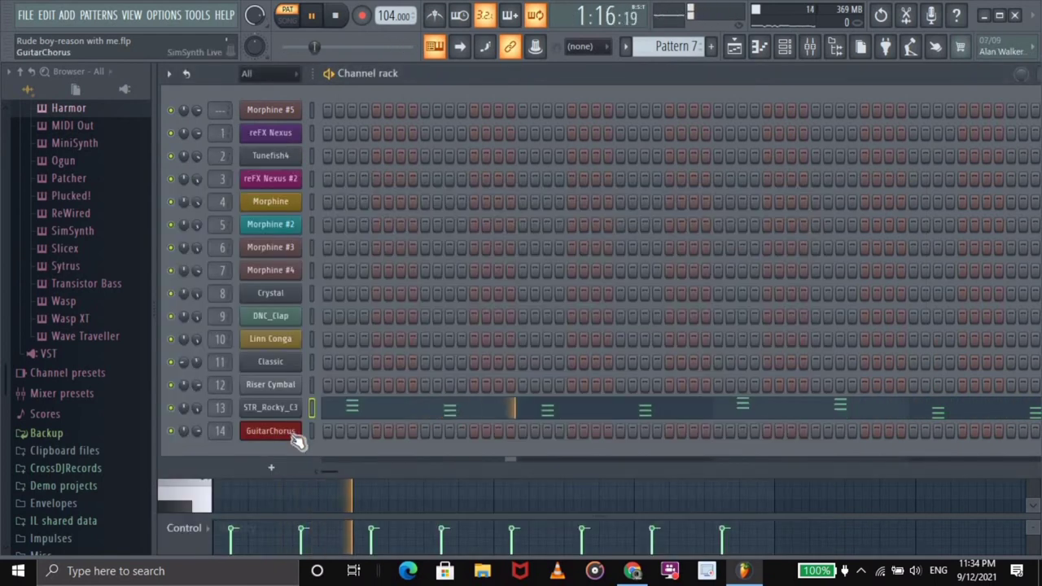
# - Switch to Pattern 8 and view the GuitarChorus channel's SimSynth instrument, closing it after viewing
pyautogui.scroll(-1, 681, 49)
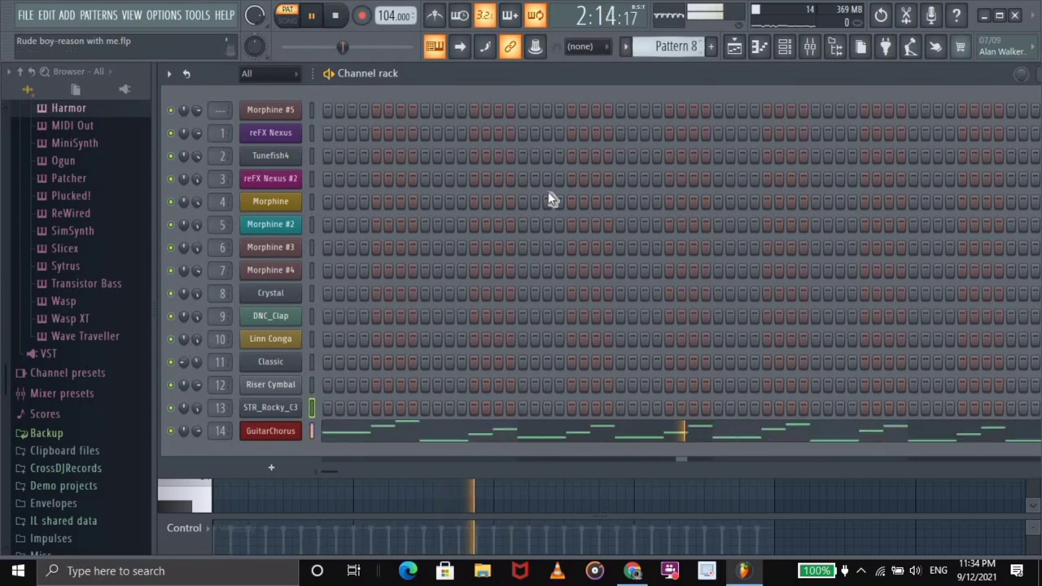
pyautogui.click(291, 434)
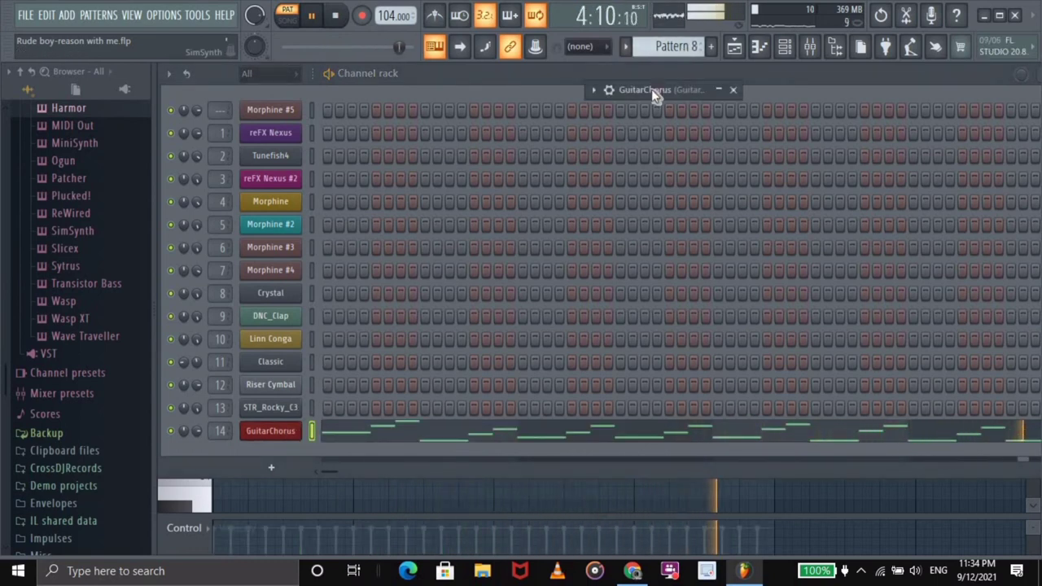
pyautogui.moveTo(683, 91); pyautogui.dragTo(631, 167)
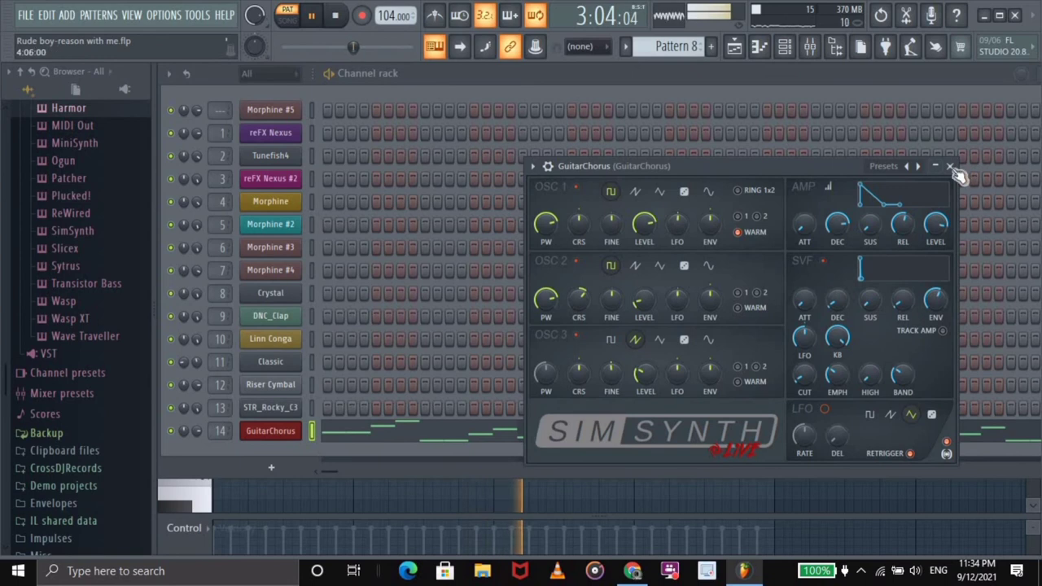
pyautogui.press('Escape')
# - Switch to Pattern 9, open the playlist, and play the arrangement in song mode from bar 1, following its pattern clips
pyautogui.scroll(1, 661, 50)
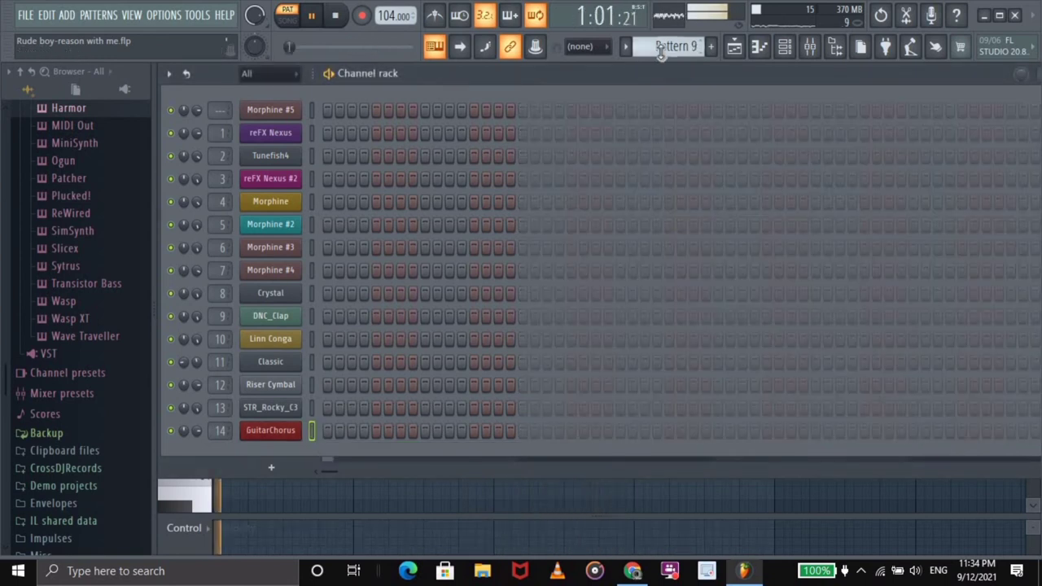
pyautogui.click(734, 48)
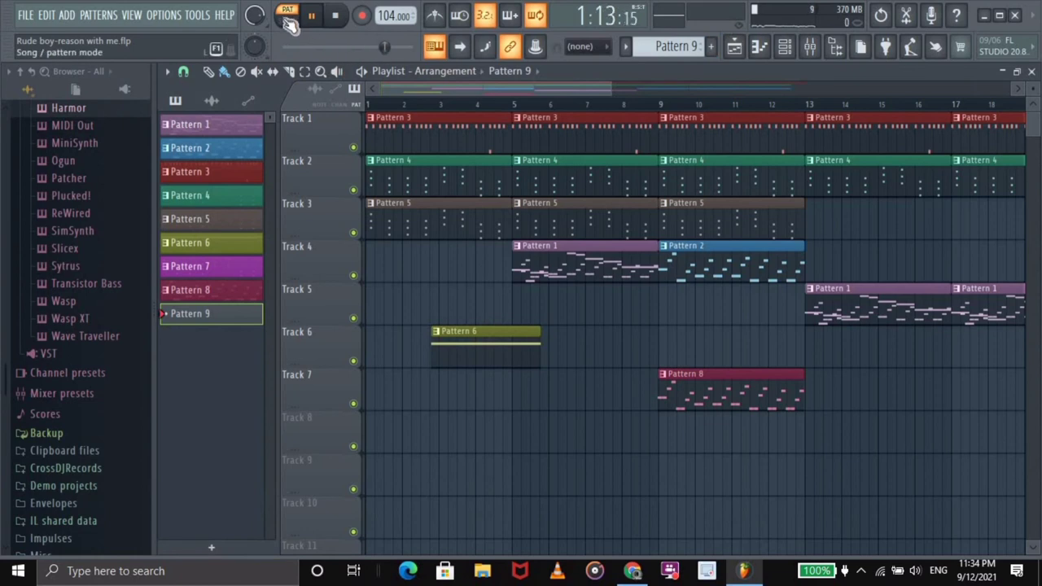
pyautogui.click(369, 109)
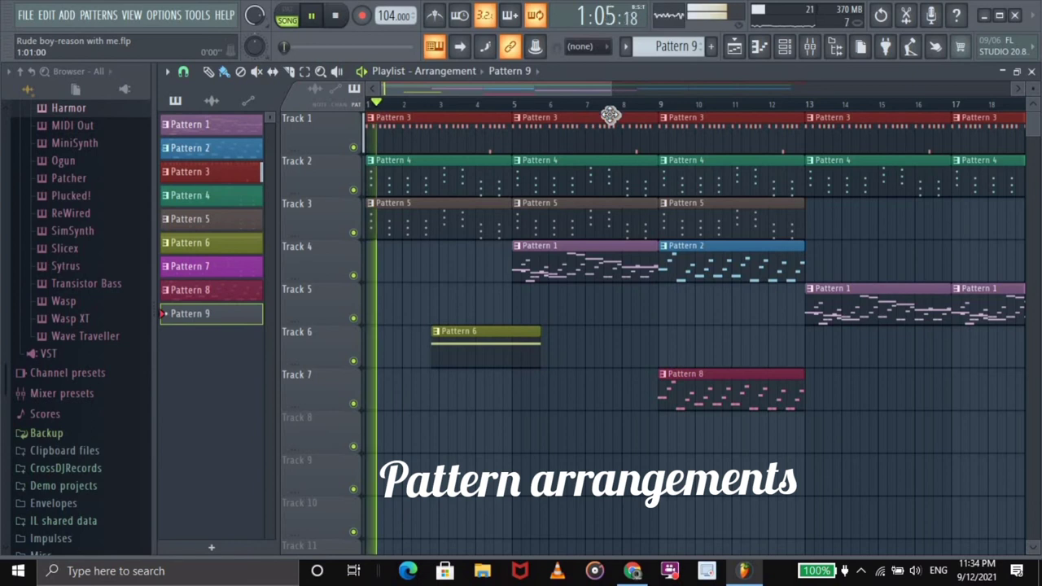
pyautogui.moveTo(611, 88); pyautogui.dragTo(557, 90)
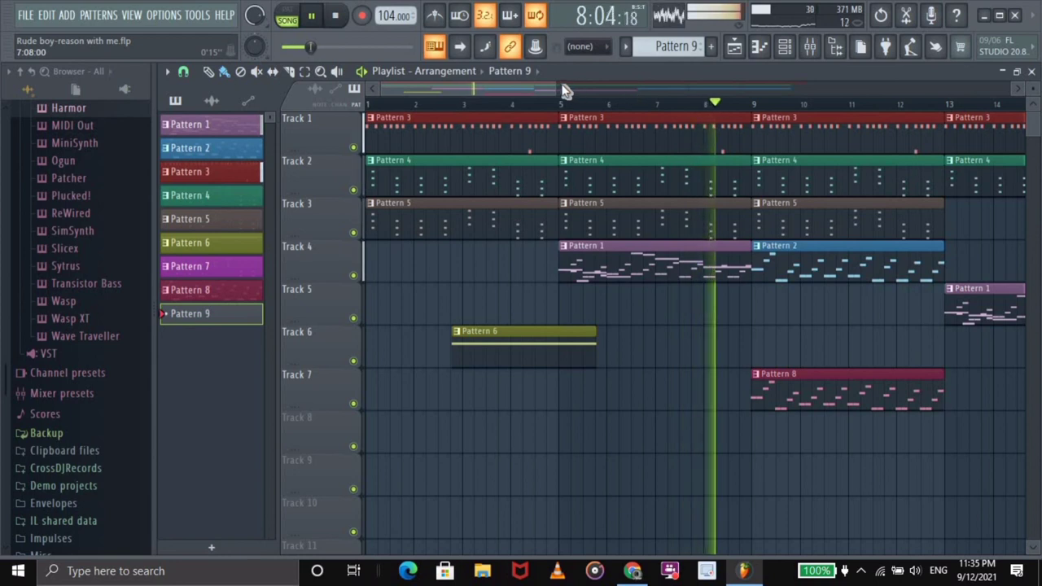
pyautogui.moveTo(534, 85); pyautogui.dragTo(665, 95)
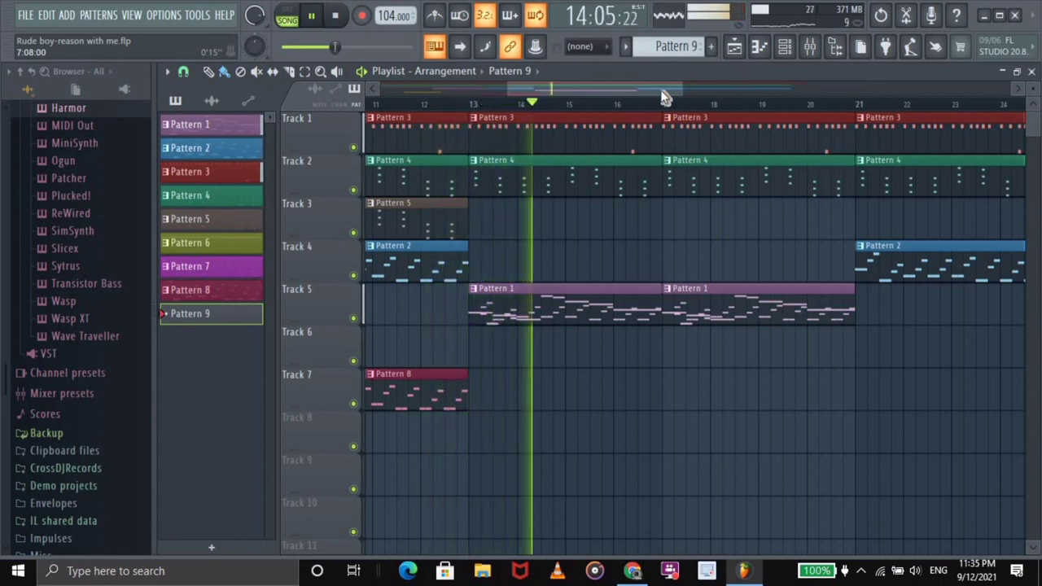
# - Mute and unmute playlist Tracks 1, 2, 4 and 5 in turn to hear what each contributes
pyautogui.click(355, 148)
pyautogui.click(355, 148)
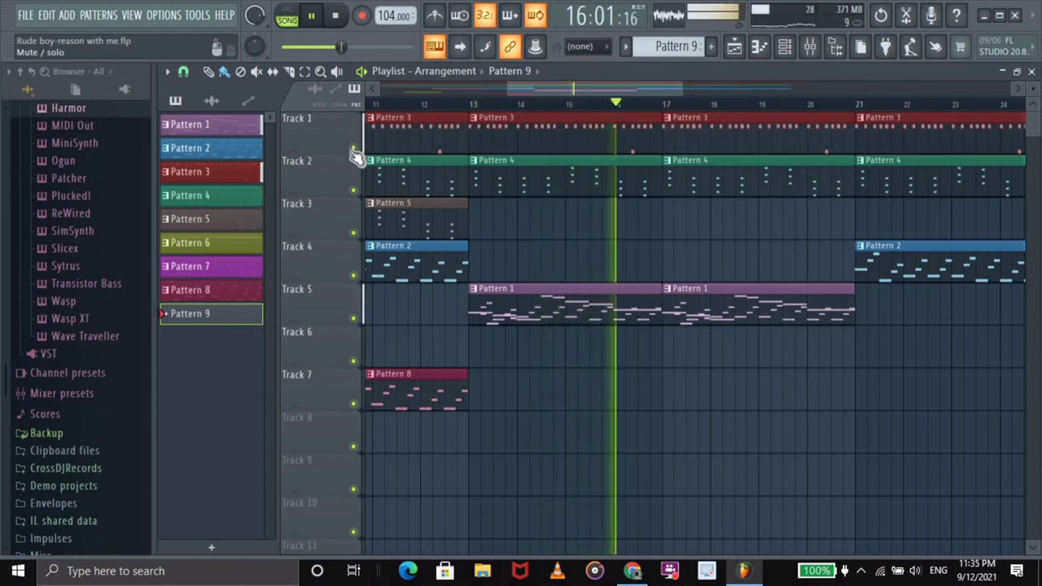
pyautogui.click(355, 190)
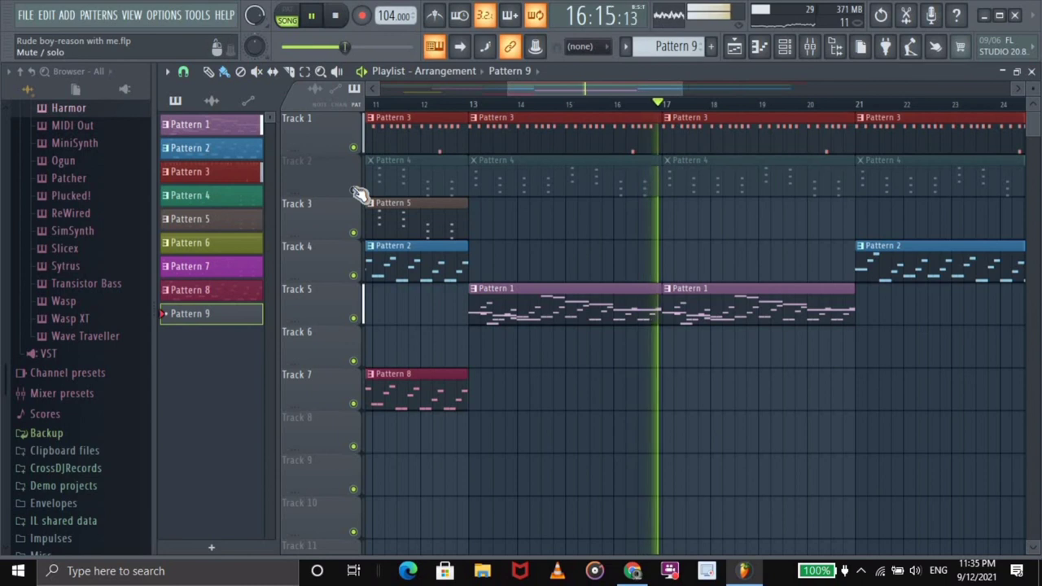
pyautogui.click(355, 191)
pyautogui.click(355, 191)
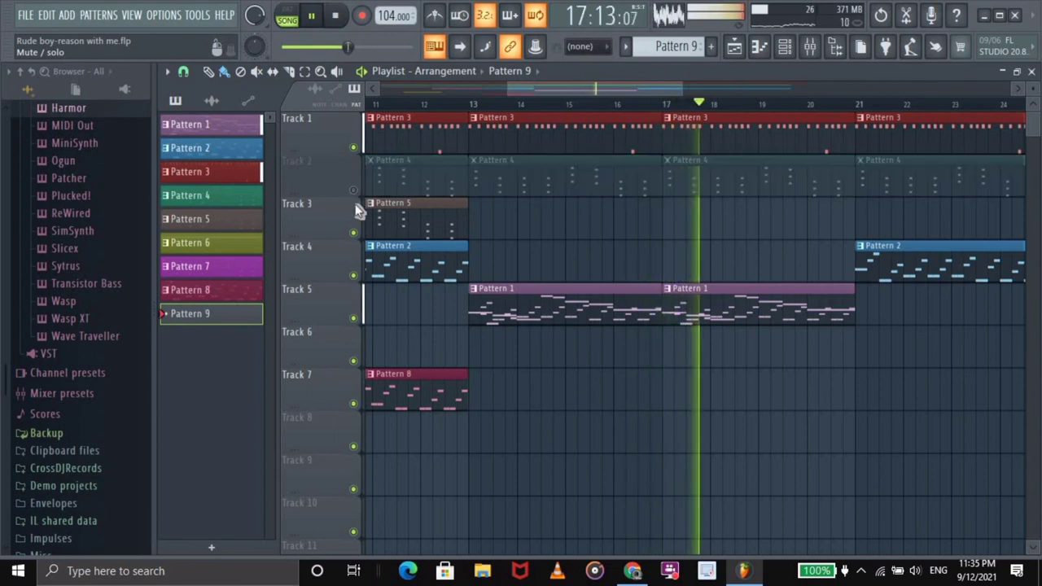
pyautogui.click(355, 193)
pyautogui.click(355, 275)
pyautogui.click(355, 276)
pyautogui.click(355, 317)
pyautogui.click(355, 317)
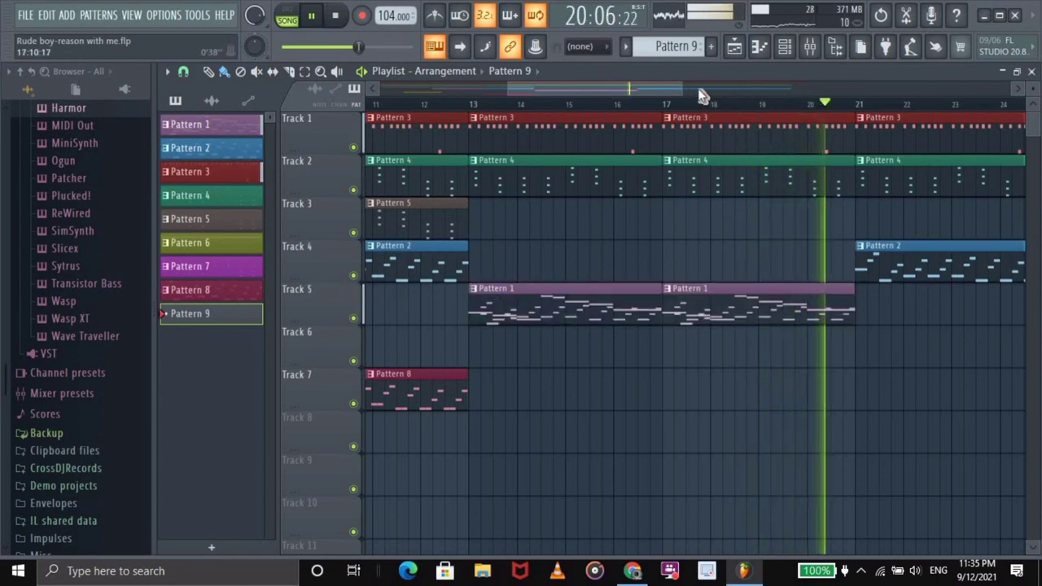
# - Examine the remaining pattern clips from bar 22 to the end of the arrangement
pyautogui.moveTo(671, 93); pyautogui.dragTo(792, 88)
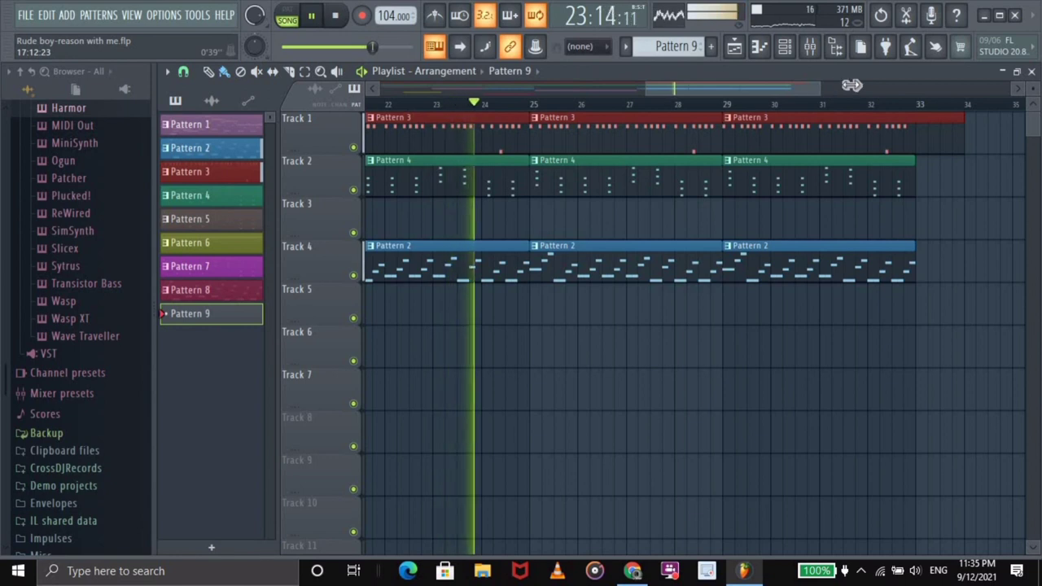
pyautogui.moveTo(822, 86); pyautogui.dragTo(852, 86)
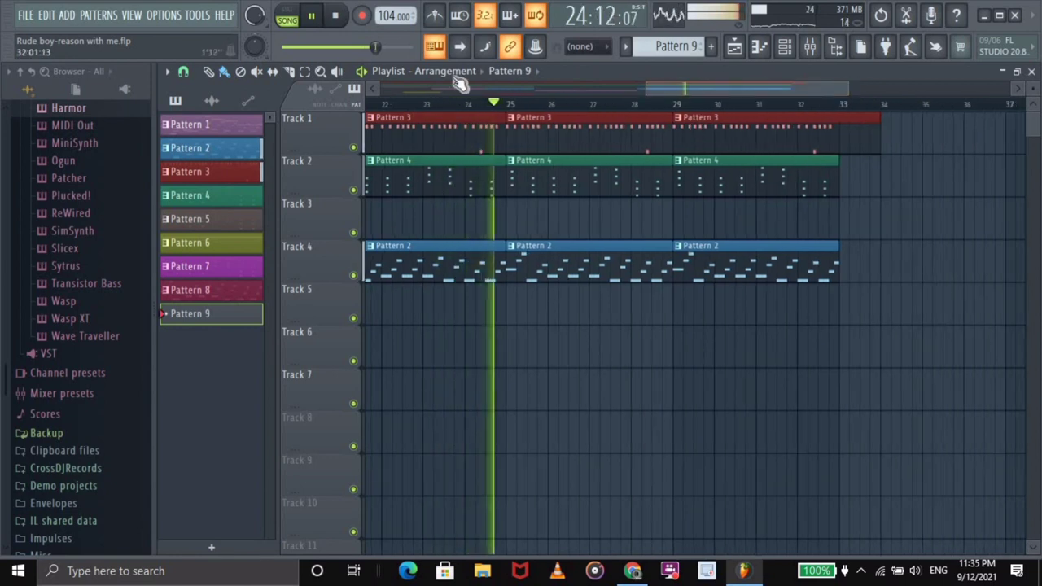